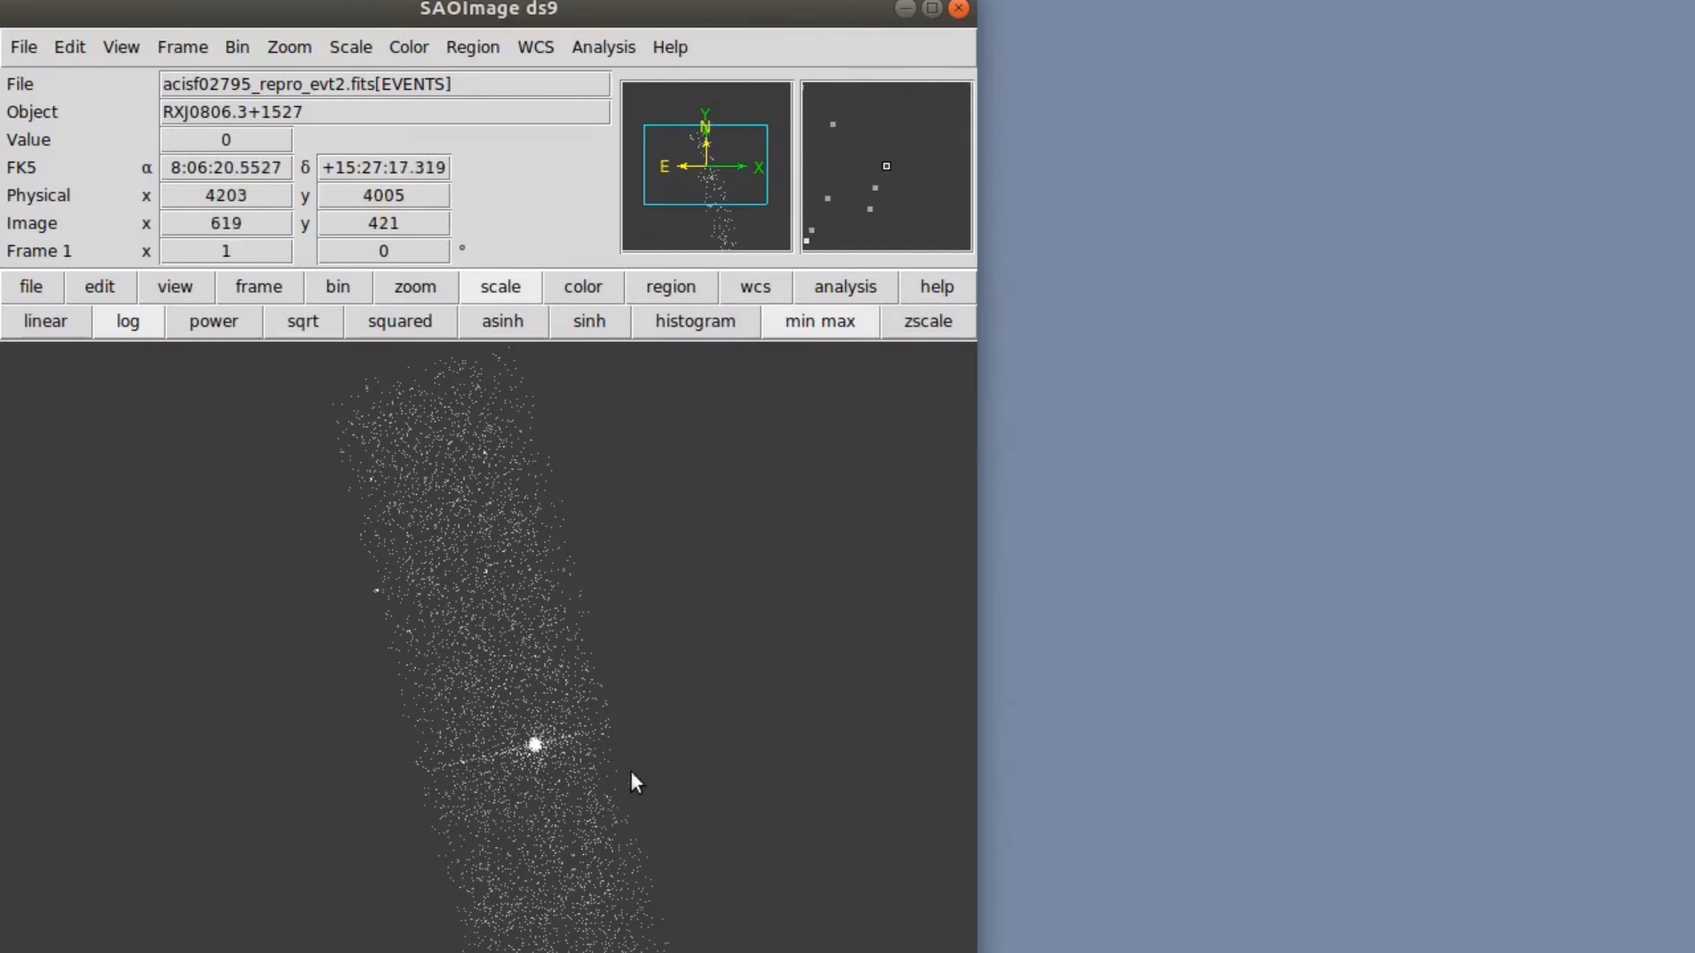
Draw a circular region about 13 pixels in radius centred on the bright source in the event image.
{"action": "left_click", "coordinate": [475, 47]}
{"action": "mouse_move", "coordinate": [486, 146]}
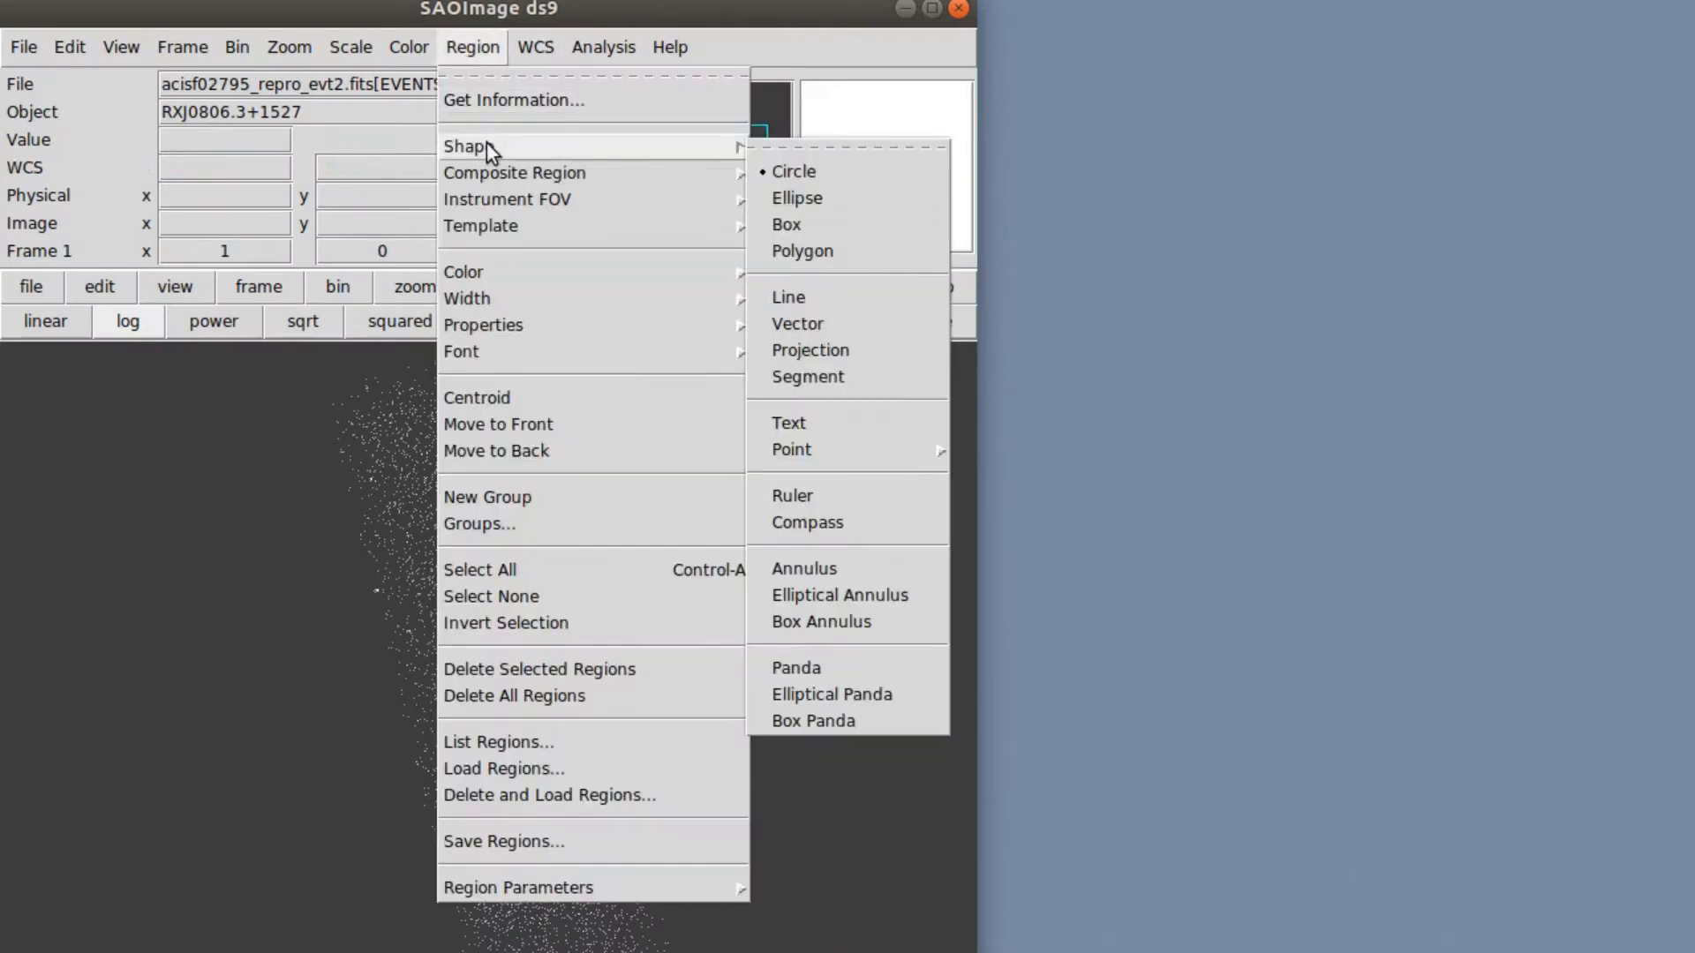
{"action": "left_click", "coordinate": [158, 559]}
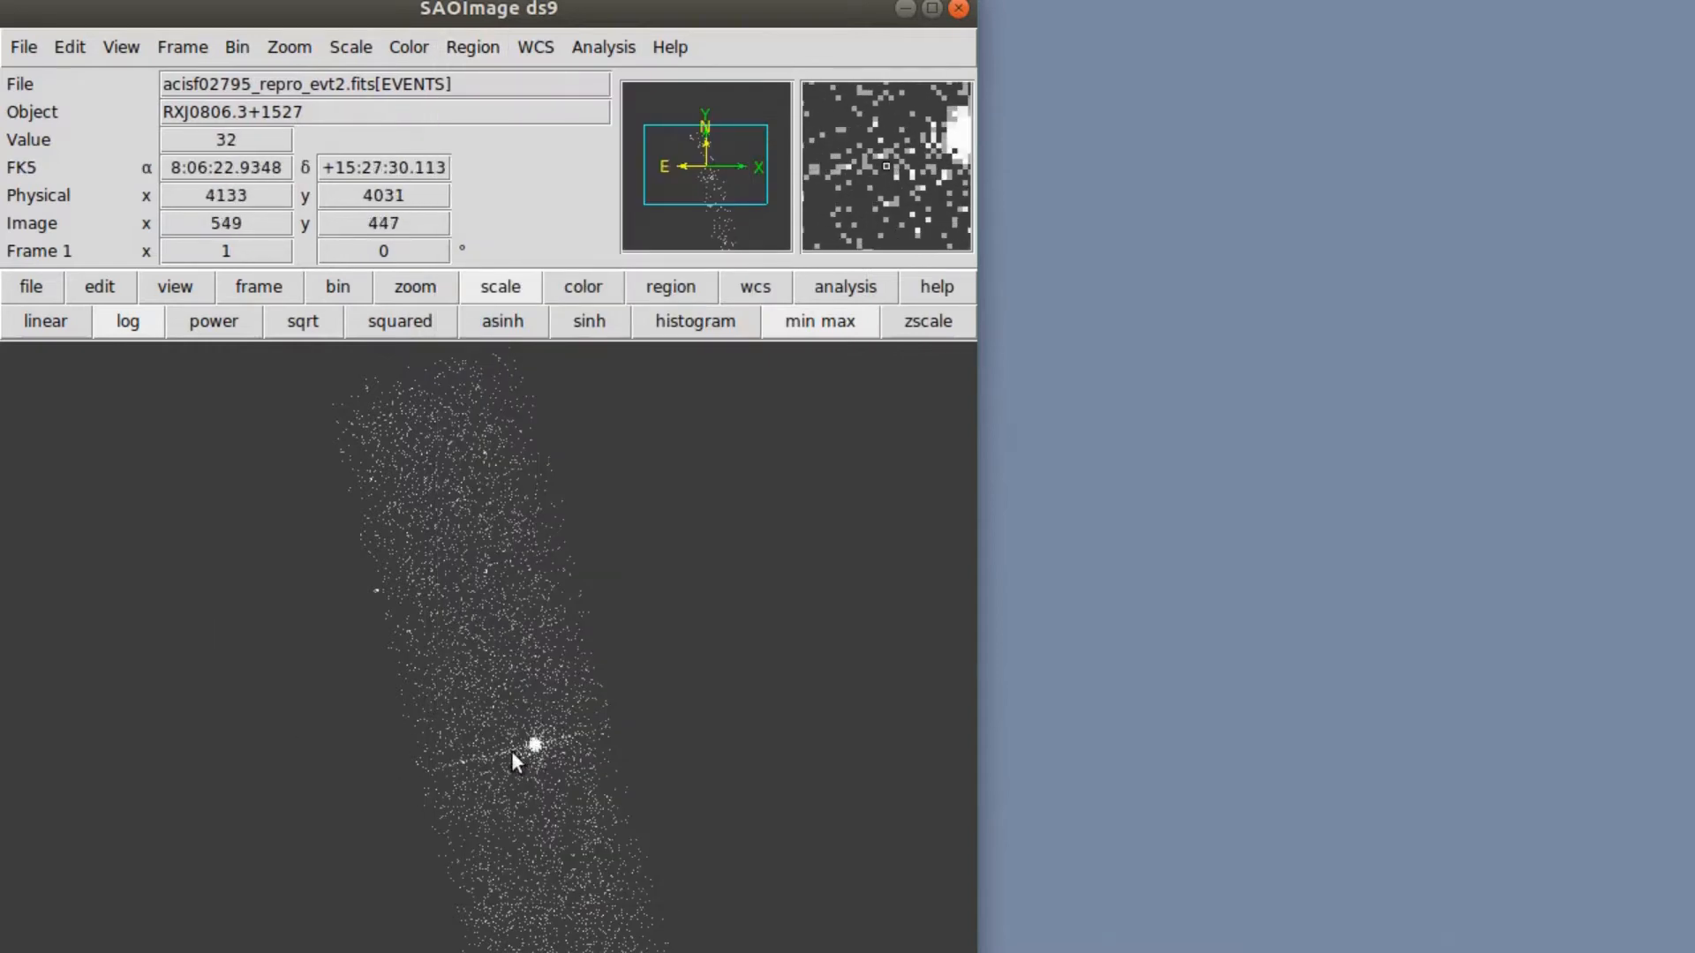
{"action": "left_click", "coordinate": [103, 288]}
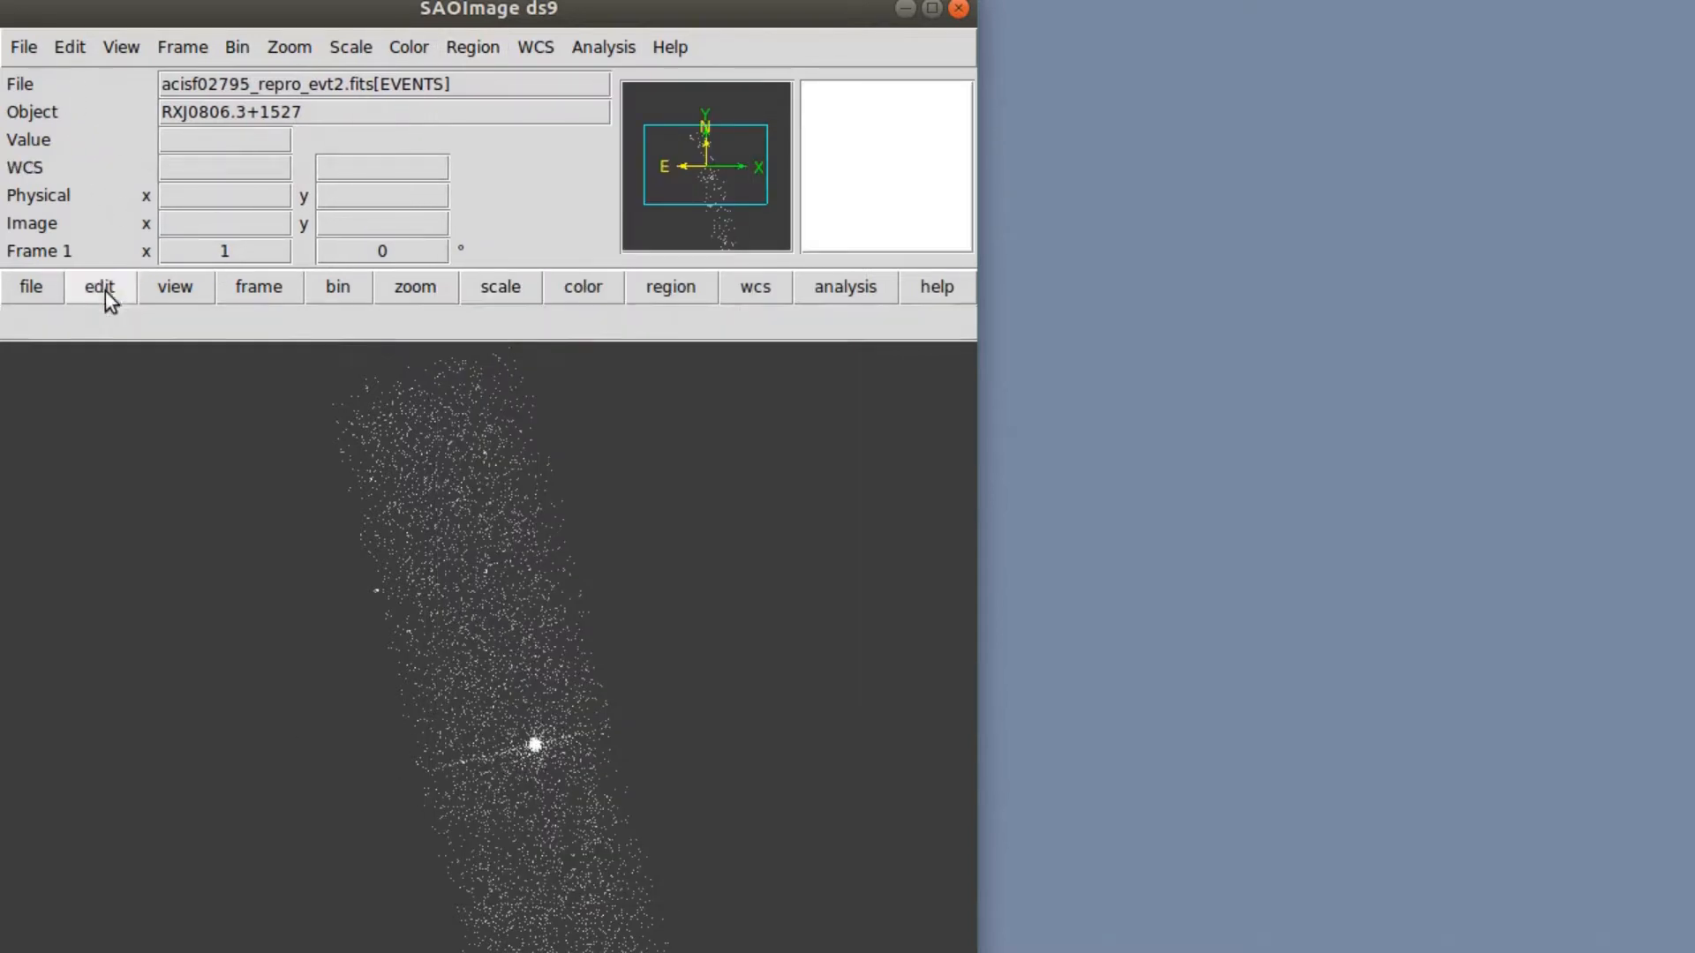
{"action": "left_click", "coordinate": [119, 322]}
{"action": "left_click", "coordinate": [533, 744]}
{"action": "left_click_drag", "start_coordinate": [472, 745], "coordinate": [514, 749]}
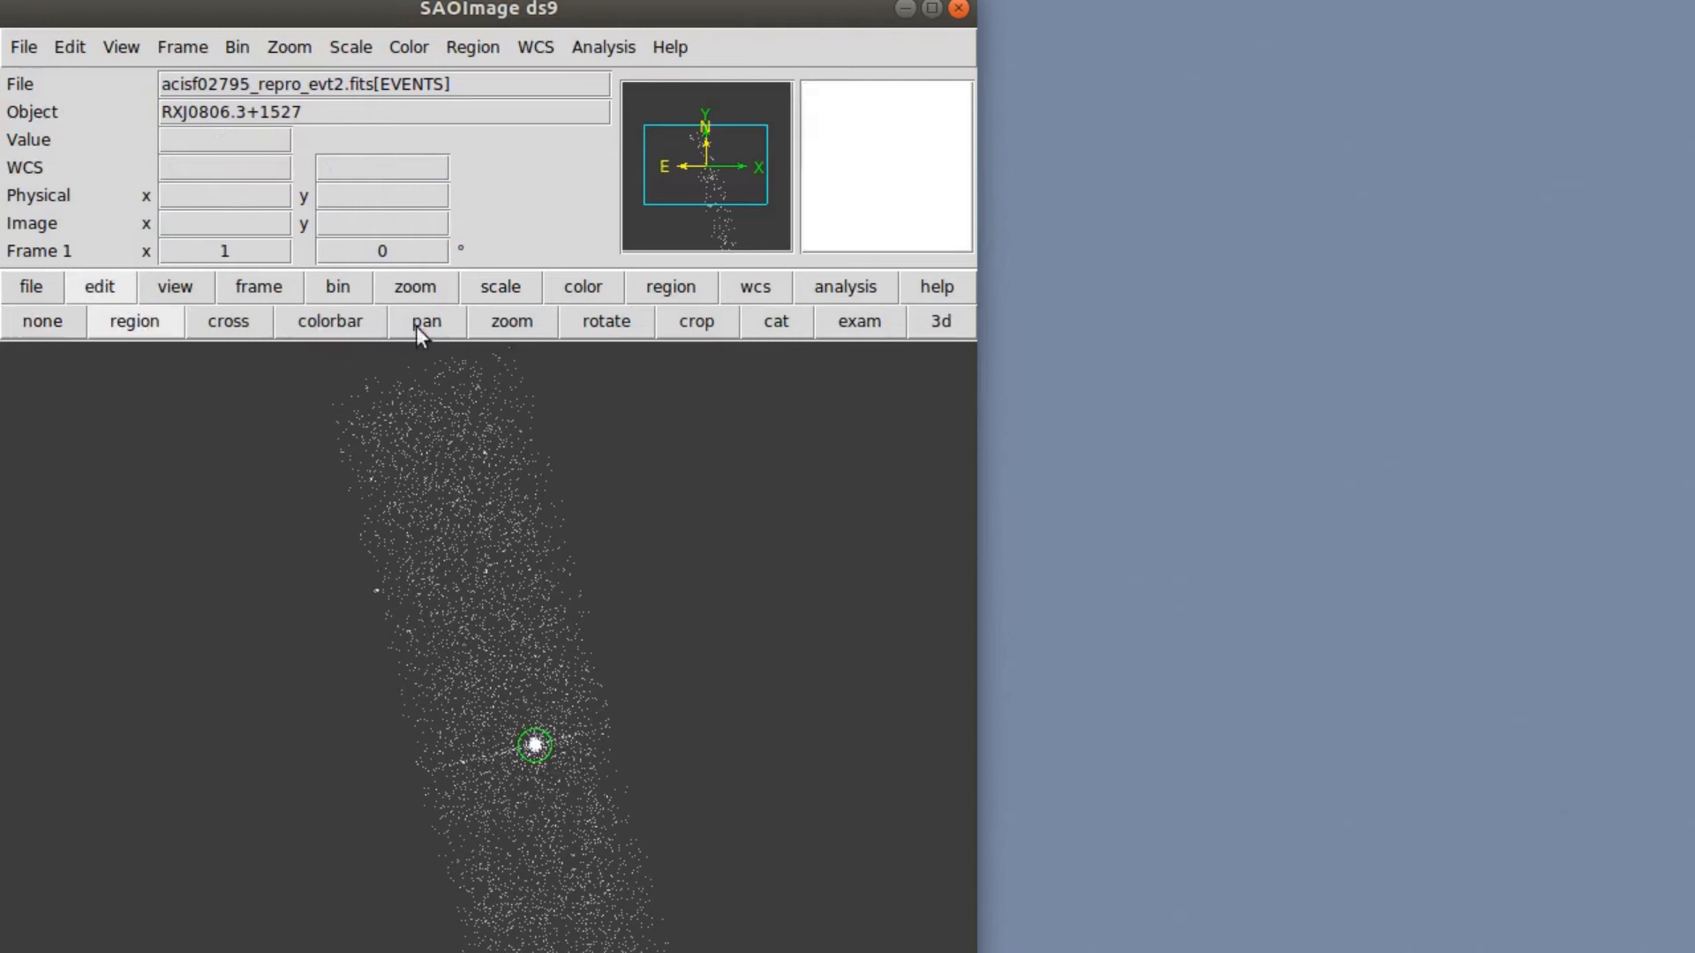
Detach the list of CIAO (DAX) Histograms tasks and run Gregory-Loredo Lightcurve on the circled source.
{"action": "left_click", "coordinate": [415, 287]}
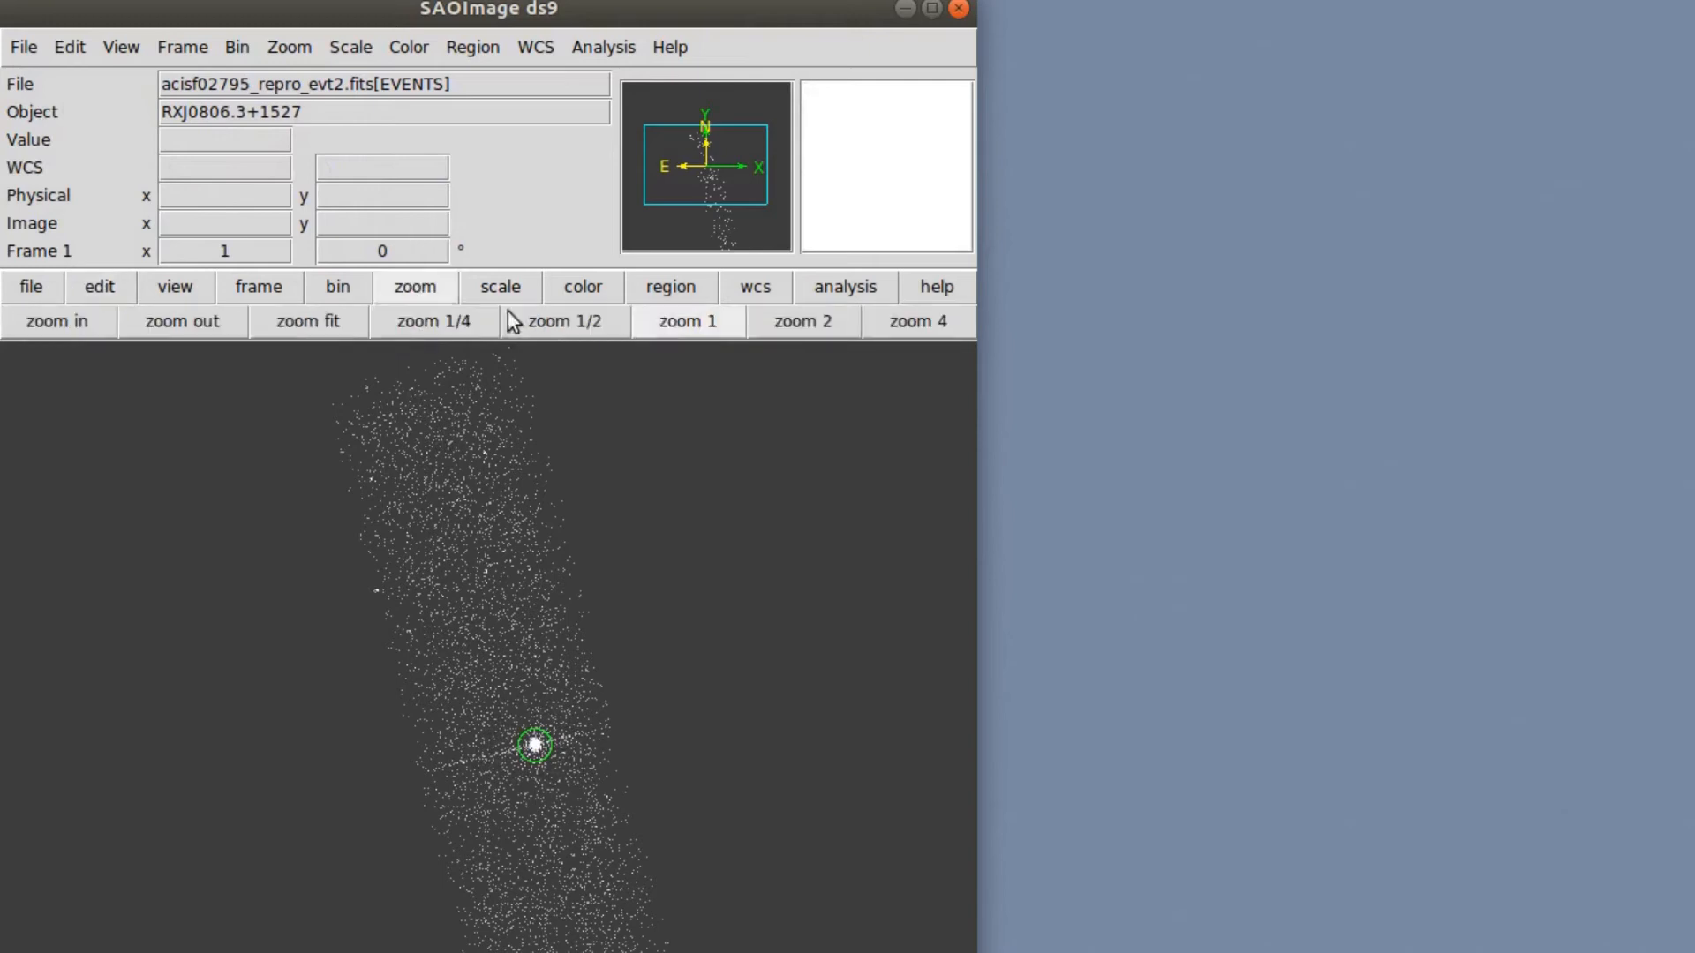
{"action": "left_click", "coordinate": [878, 321]}
{"action": "left_click_drag", "start_coordinate": [668, 695], "coordinate": [183, 442]}
{"action": "middle_click", "coordinate": [500, 835]}
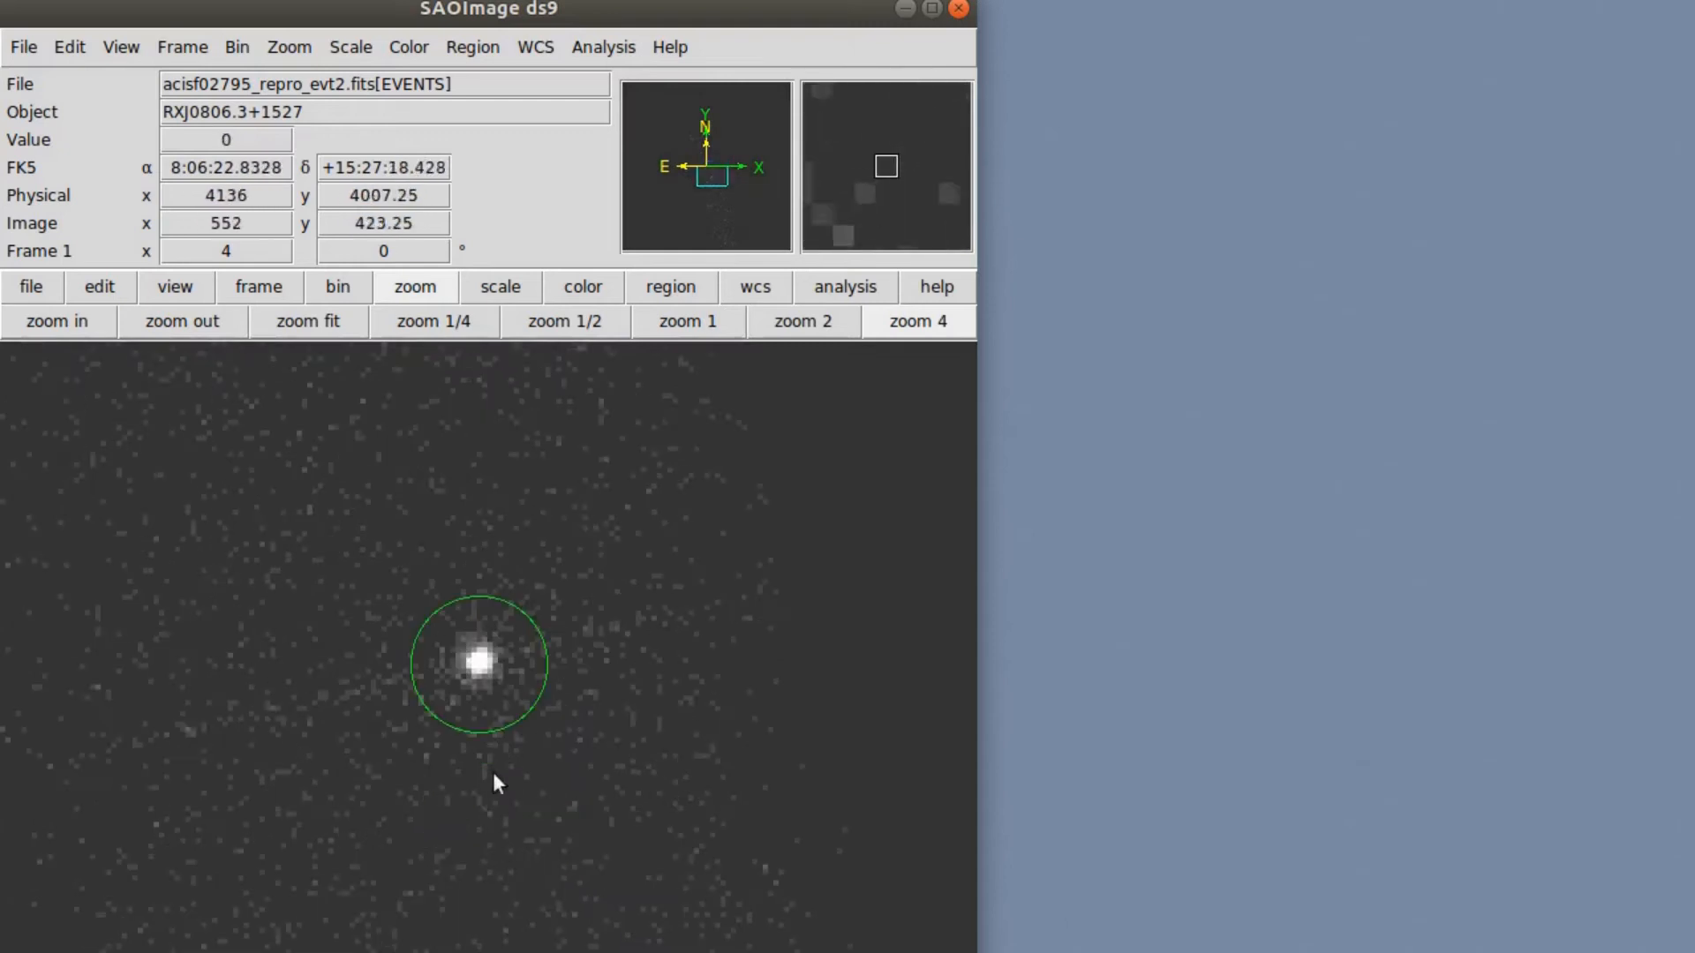
{"action": "left_click", "coordinate": [605, 39]}
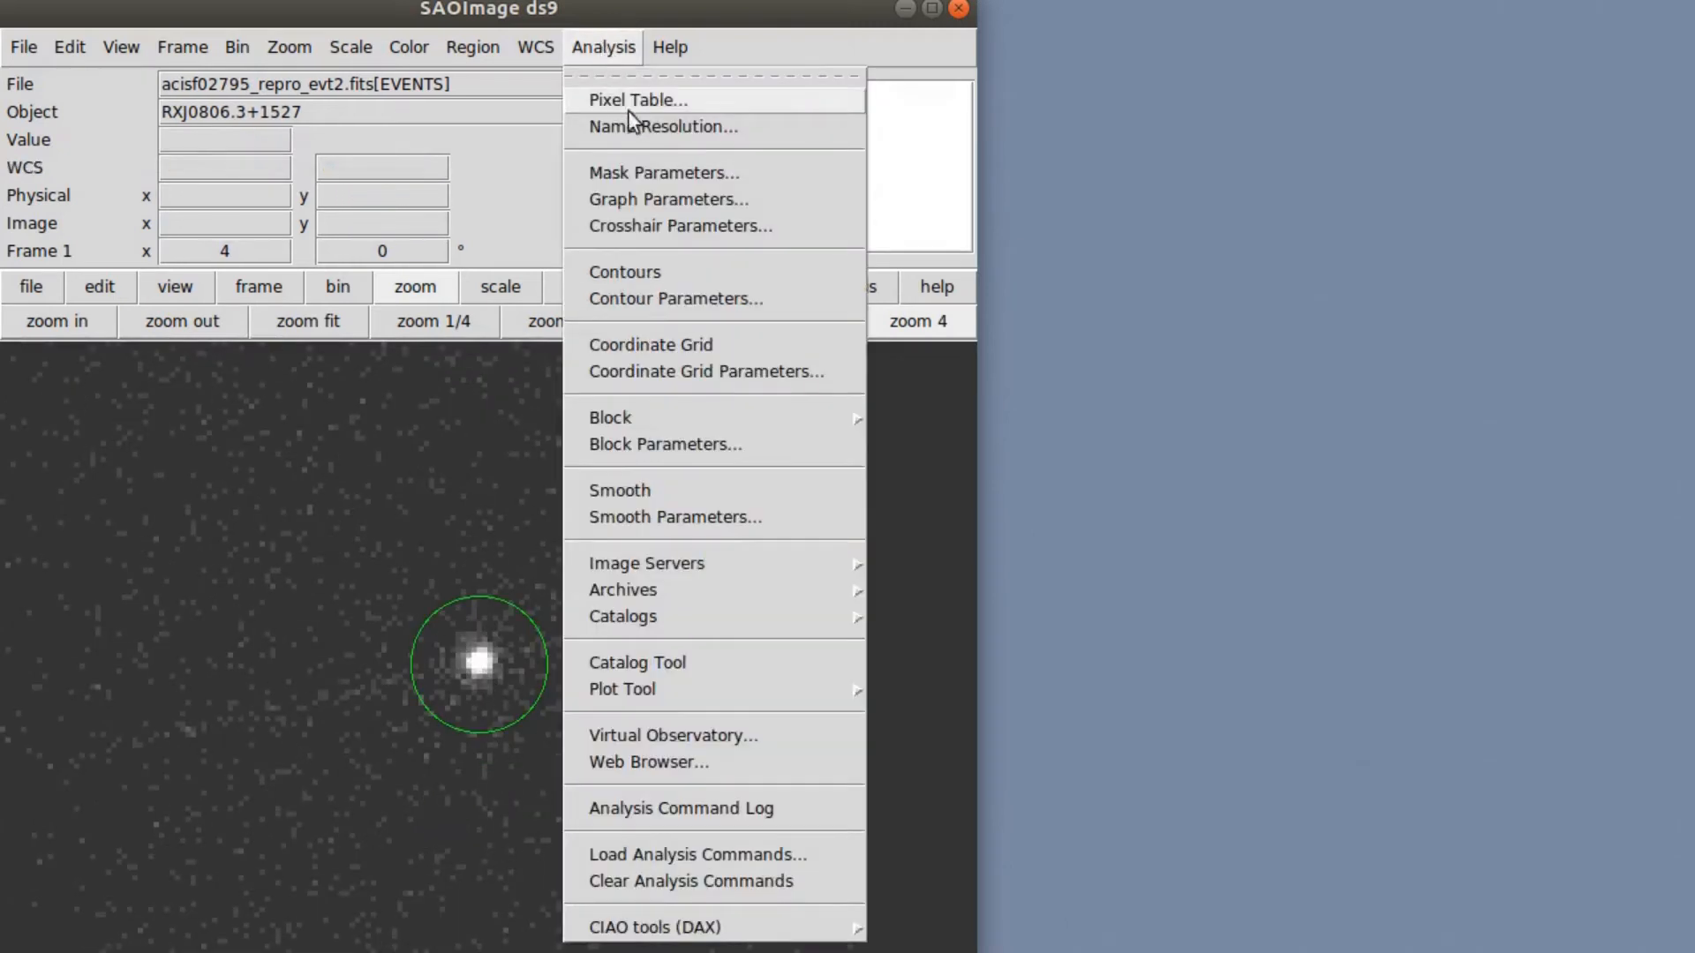
{"action": "mouse_move", "coordinate": [805, 934]}
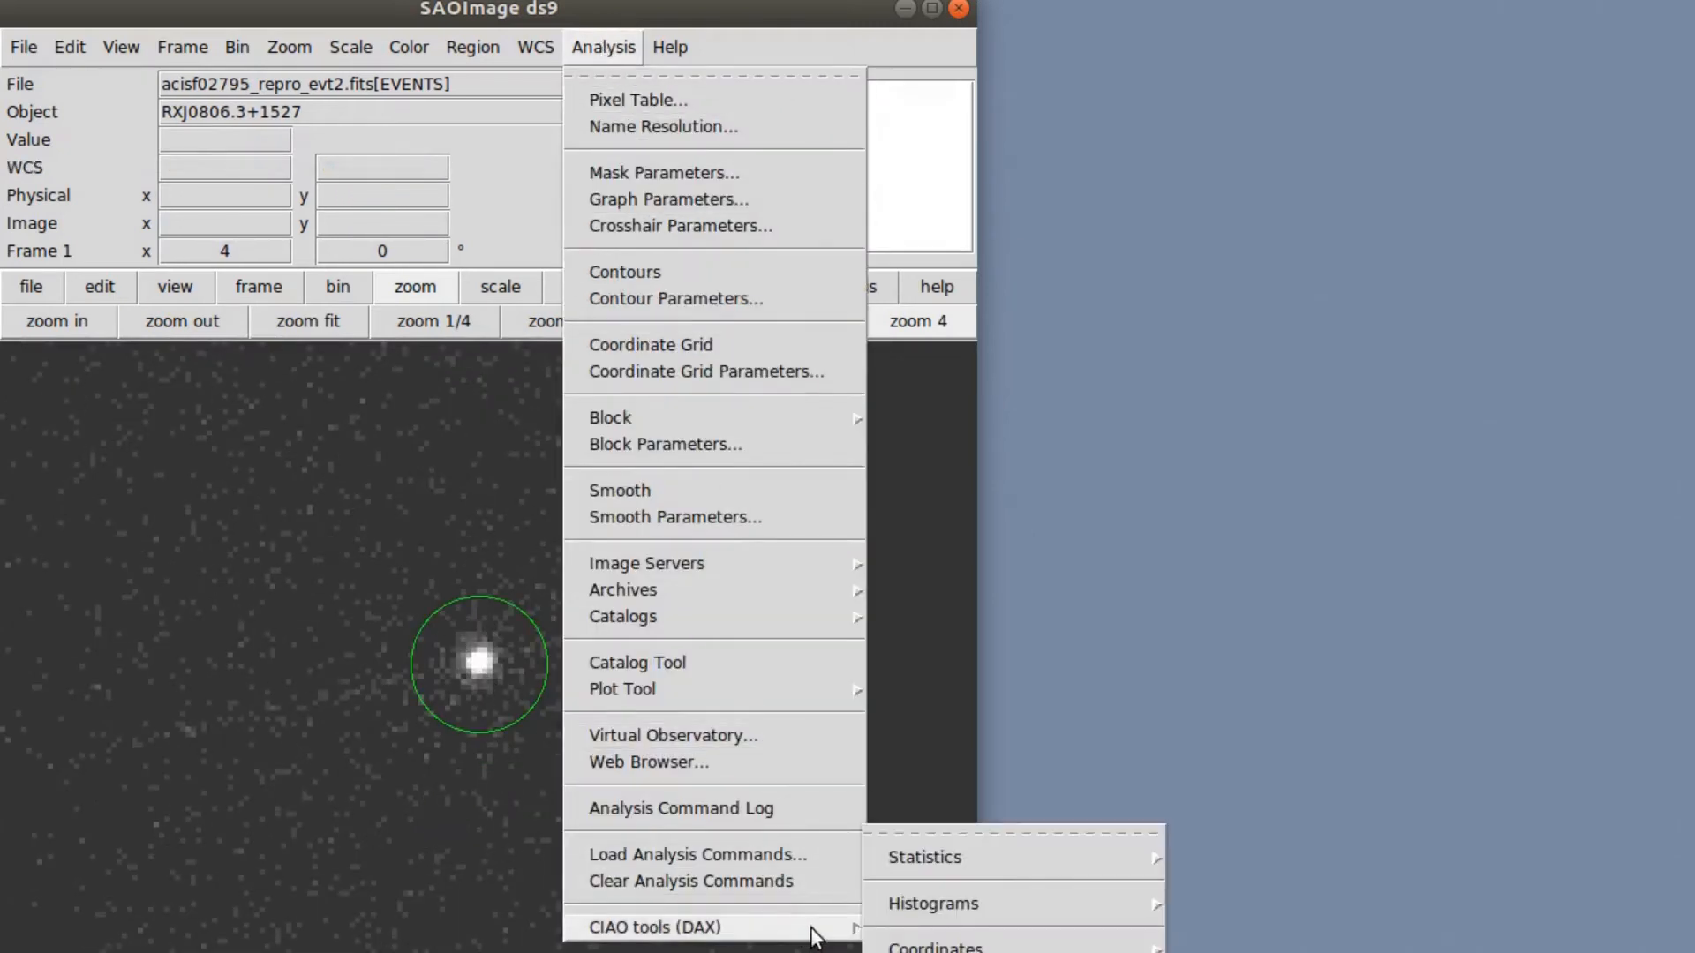
{"action": "mouse_move", "coordinate": [1003, 904]}
{"action": "left_click", "coordinate": [1222, 898]}
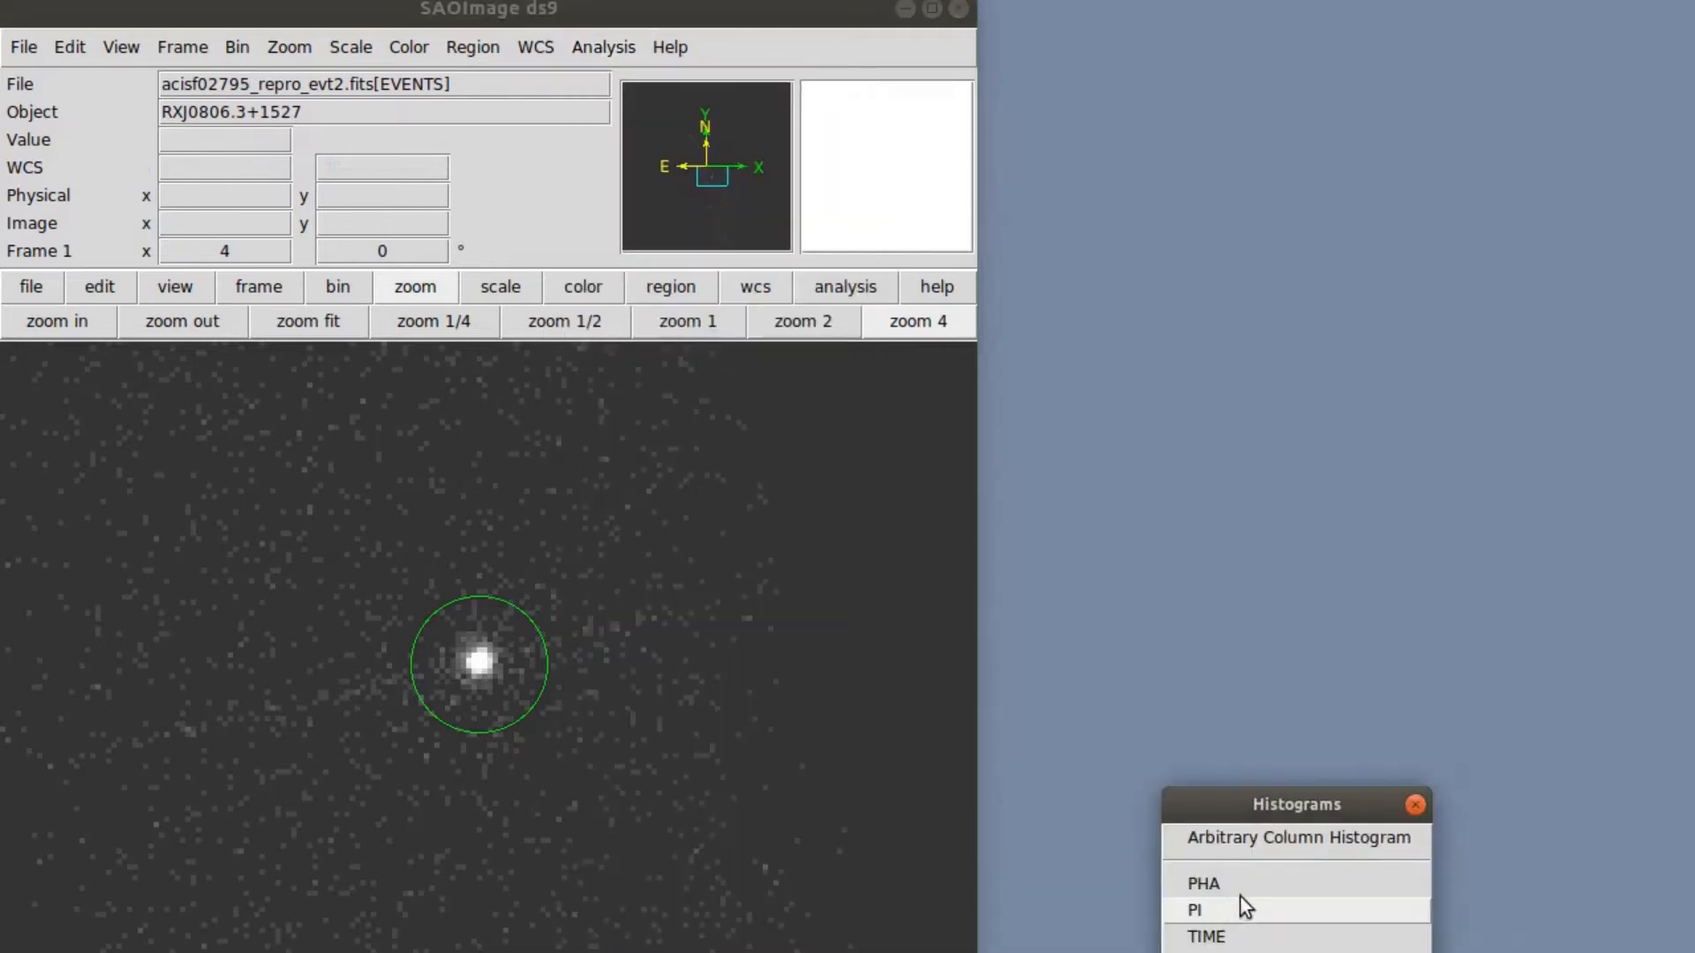
{"action": "left_click_drag", "start_coordinate": [1253, 802], "coordinate": [1094, 40]}
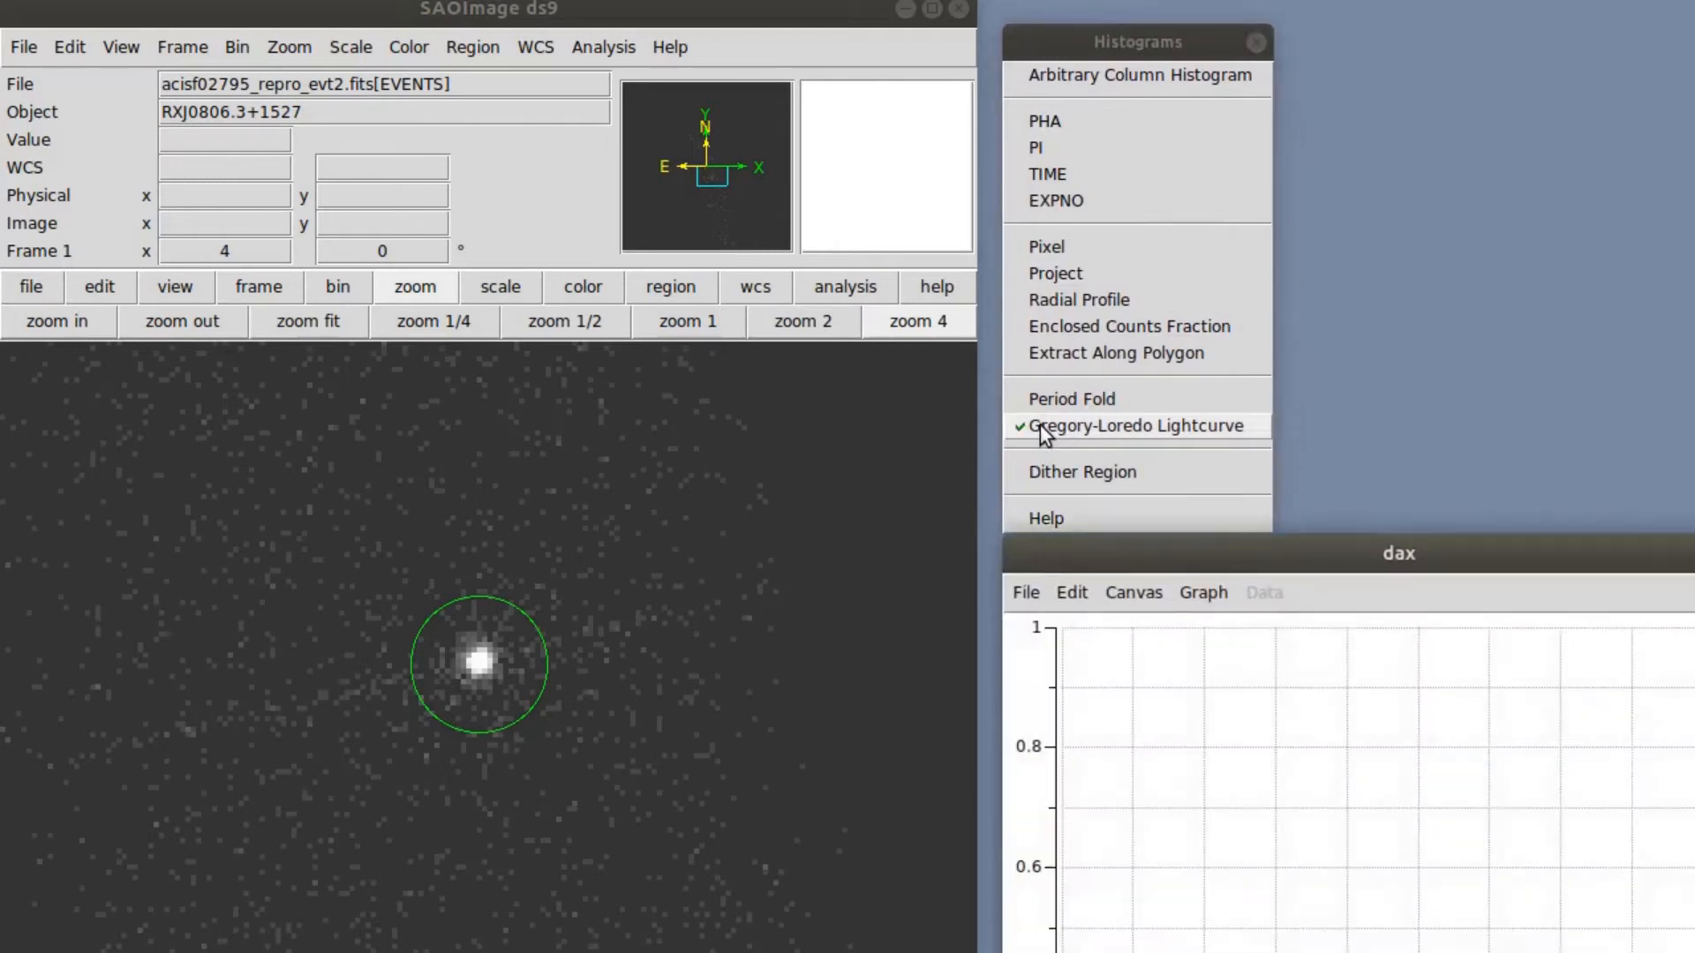
Examine successively narrower time ranges of the light curve down to individual pulses, and close the plot and its log.
{"action": "left_click_drag", "start_coordinate": [1223, 558], "coordinate": [1042, 169]}
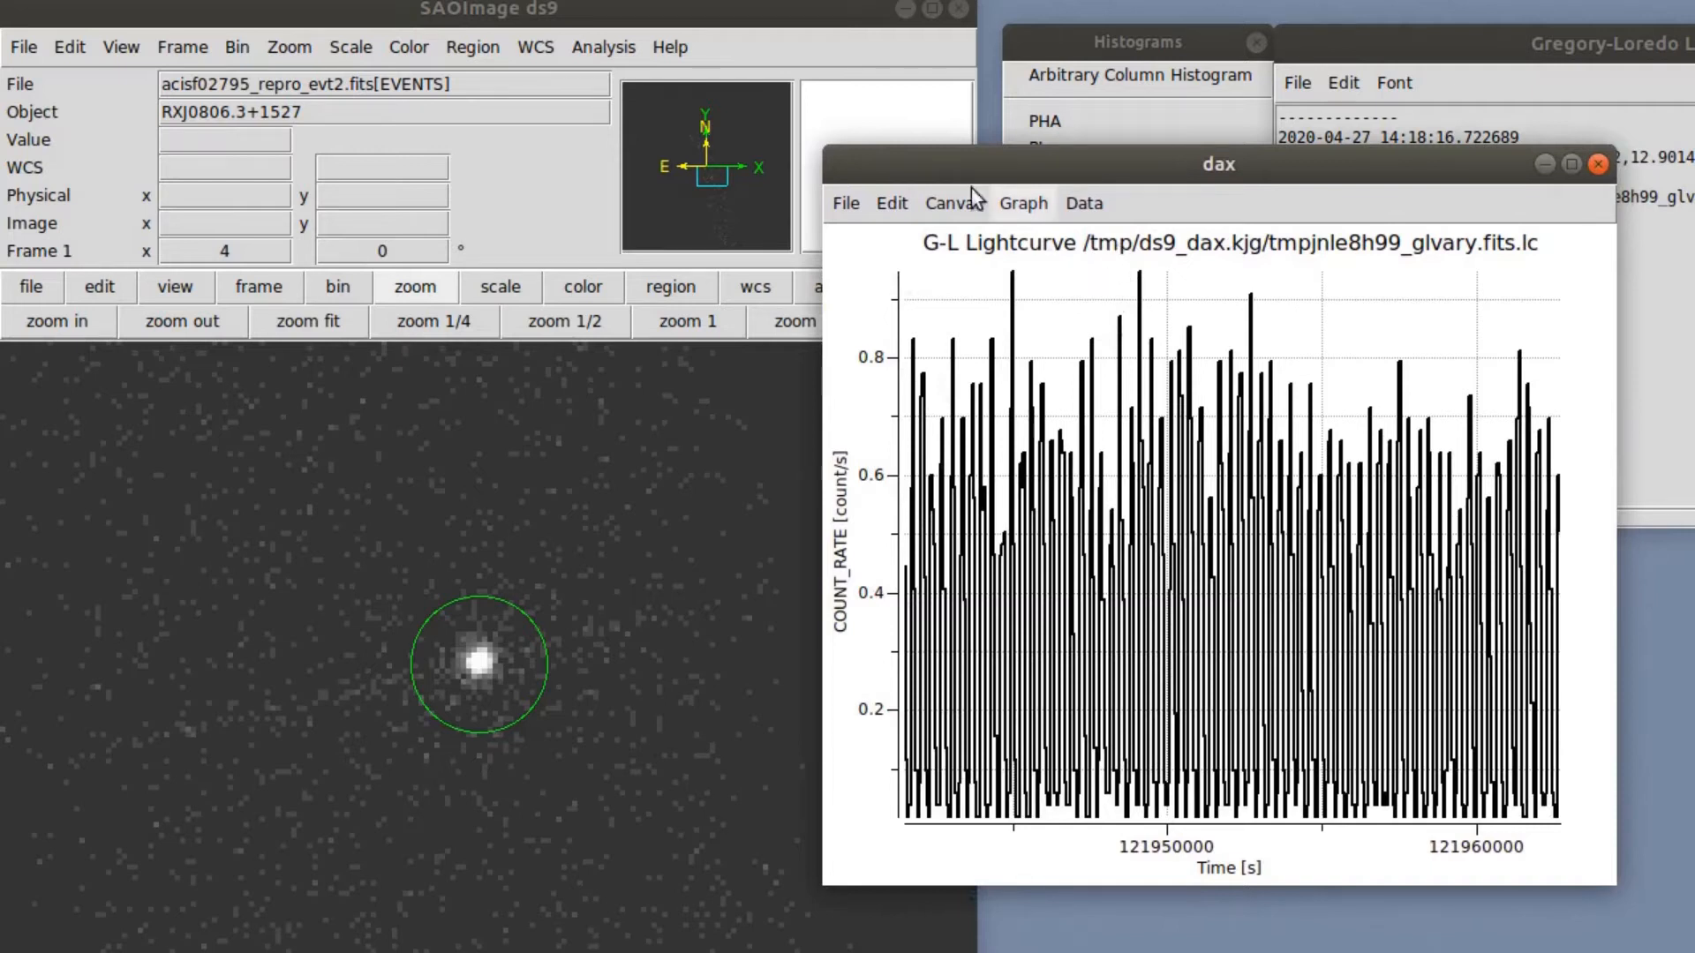
{"action": "left_click_drag", "start_coordinate": [1108, 275], "coordinate": [1239, 840]}
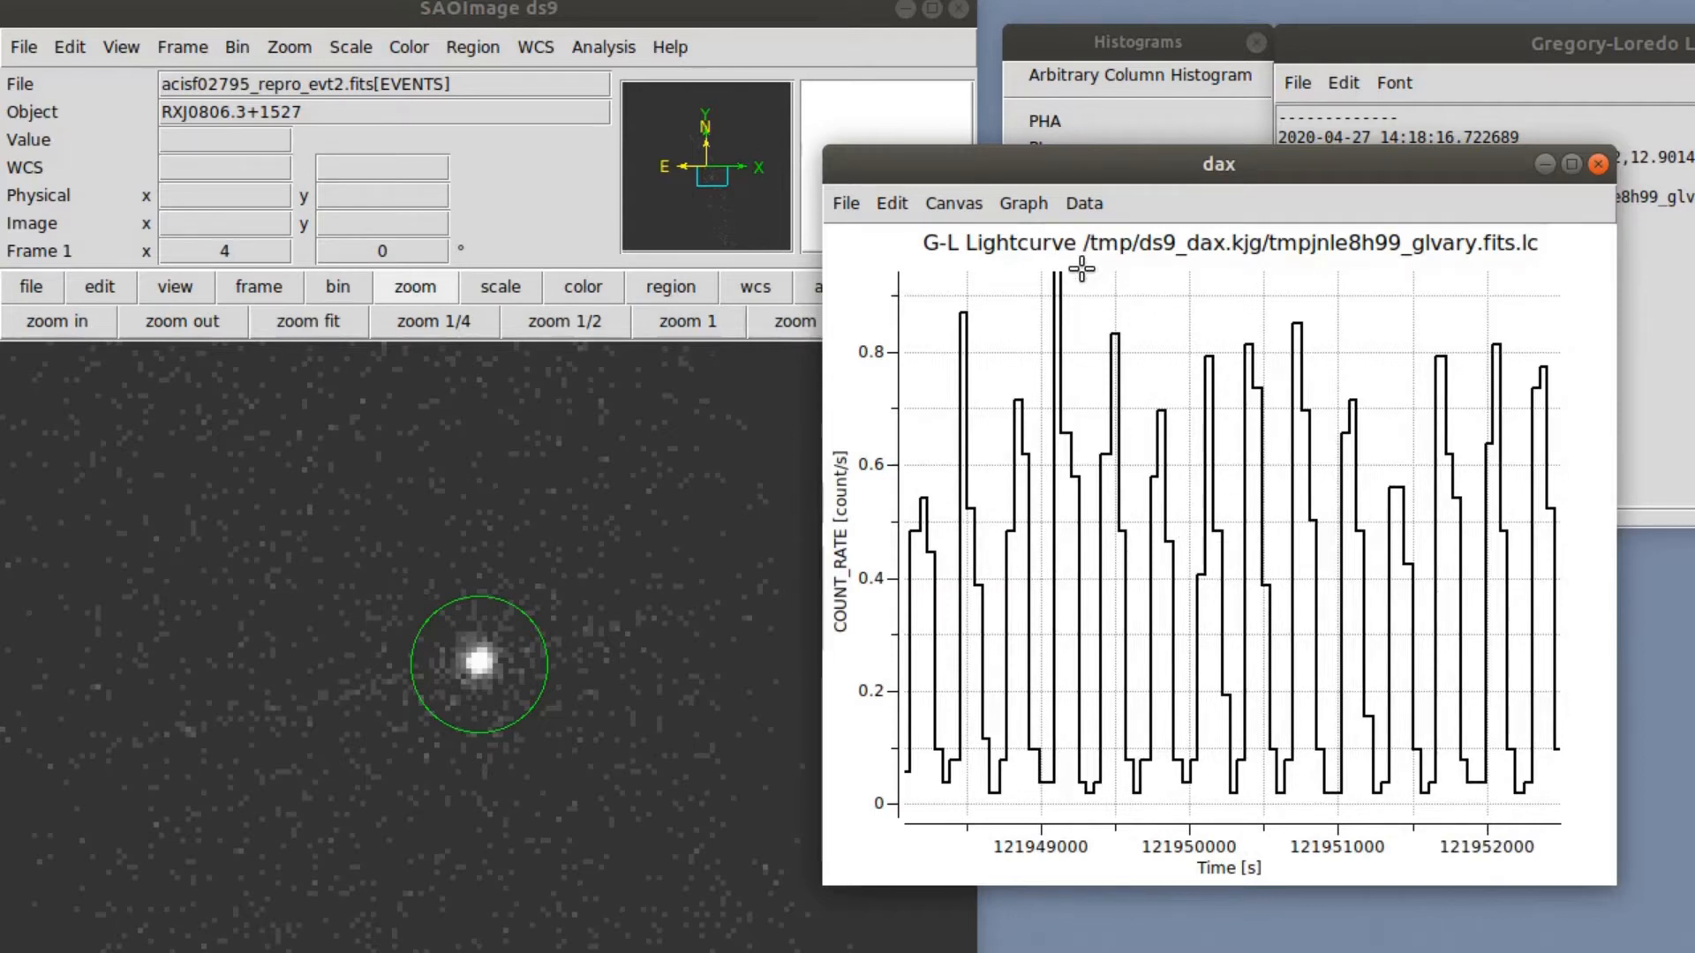
{"action": "left_click_drag", "start_coordinate": [1089, 297], "coordinate": [1209, 840]}
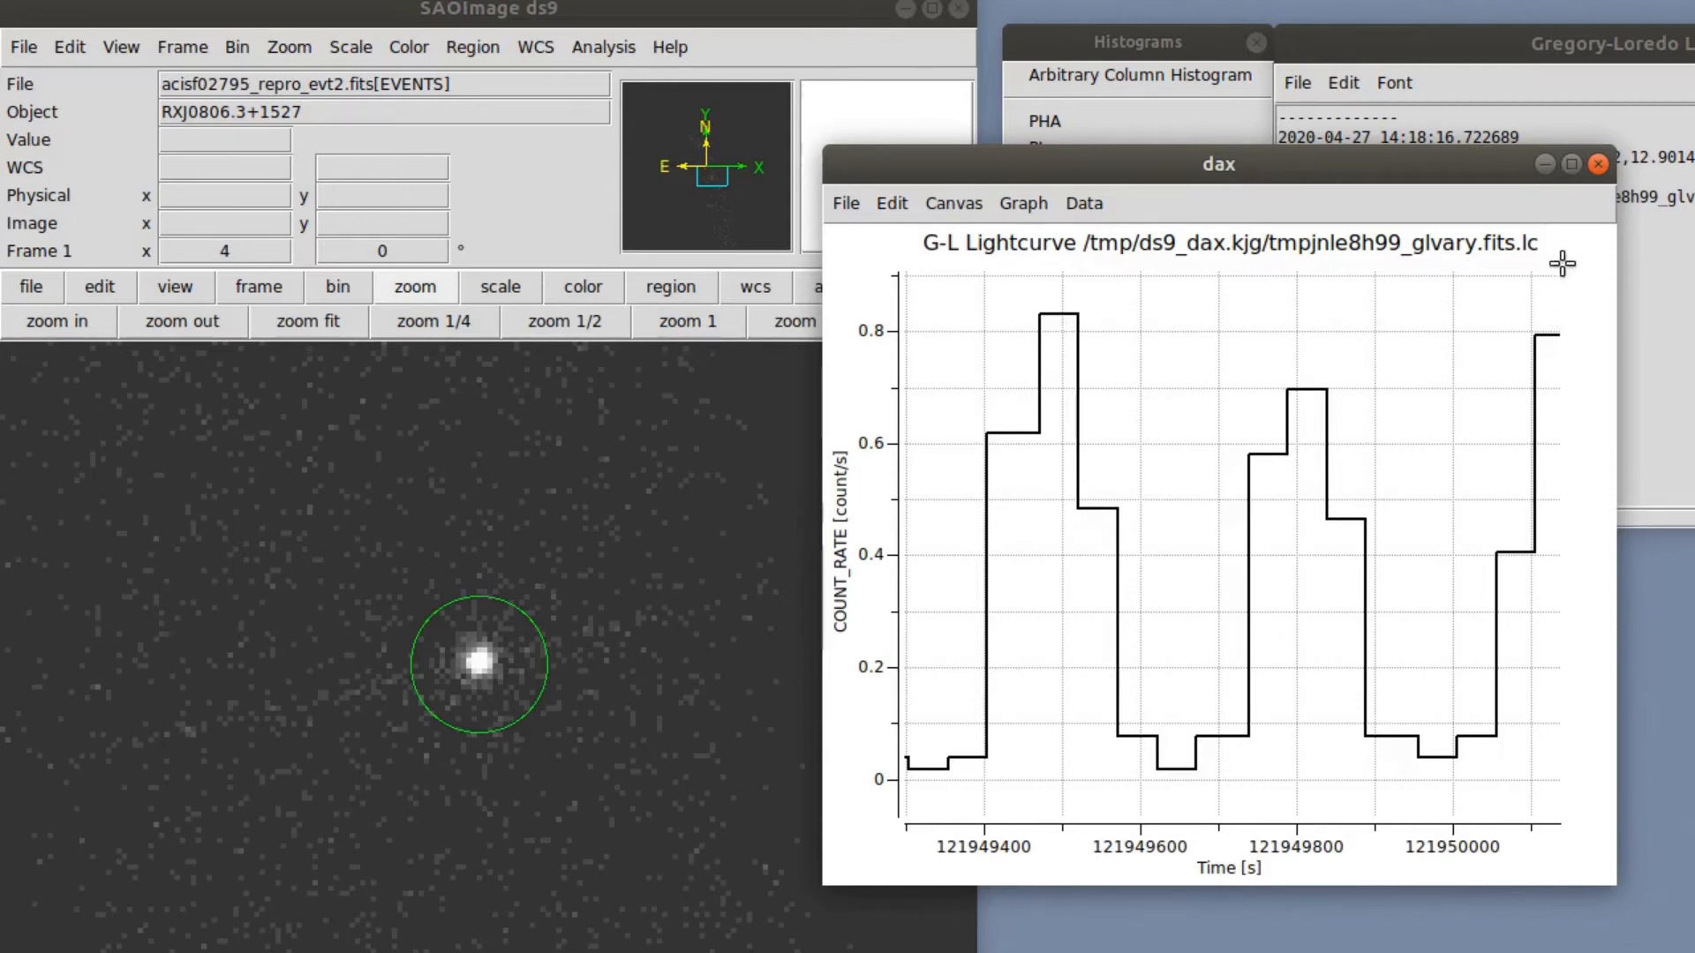
{"action": "left_click", "coordinate": [1598, 163]}
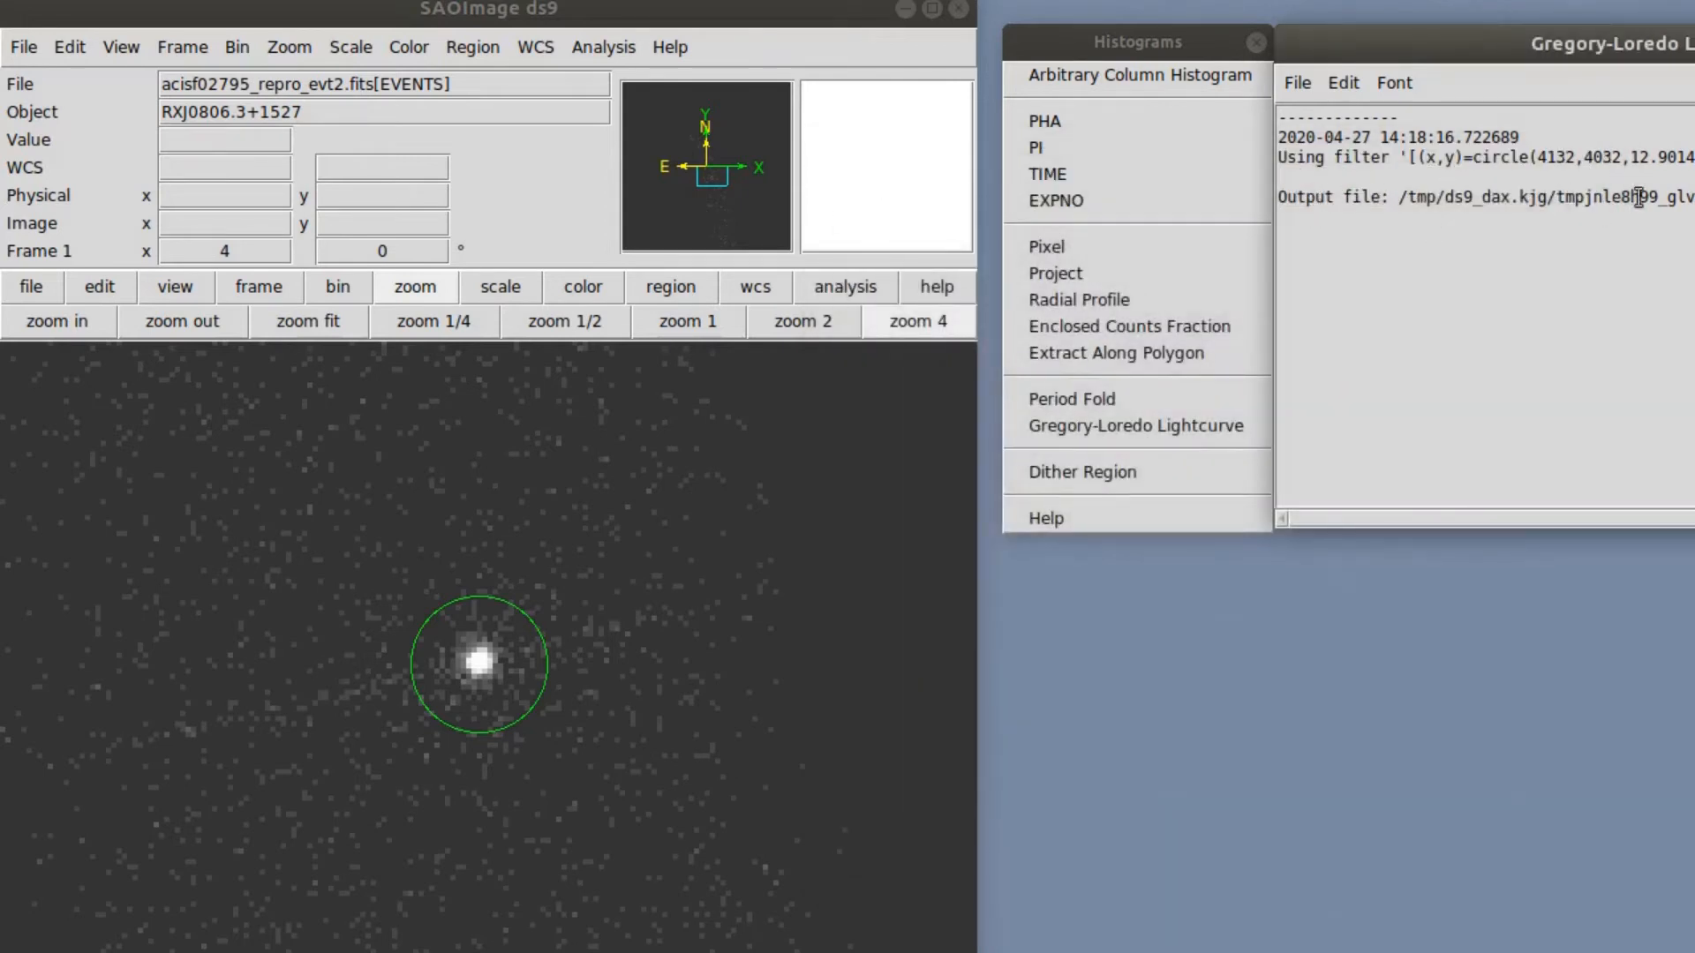
{"action": "left_click", "coordinate": [1694, 43]}
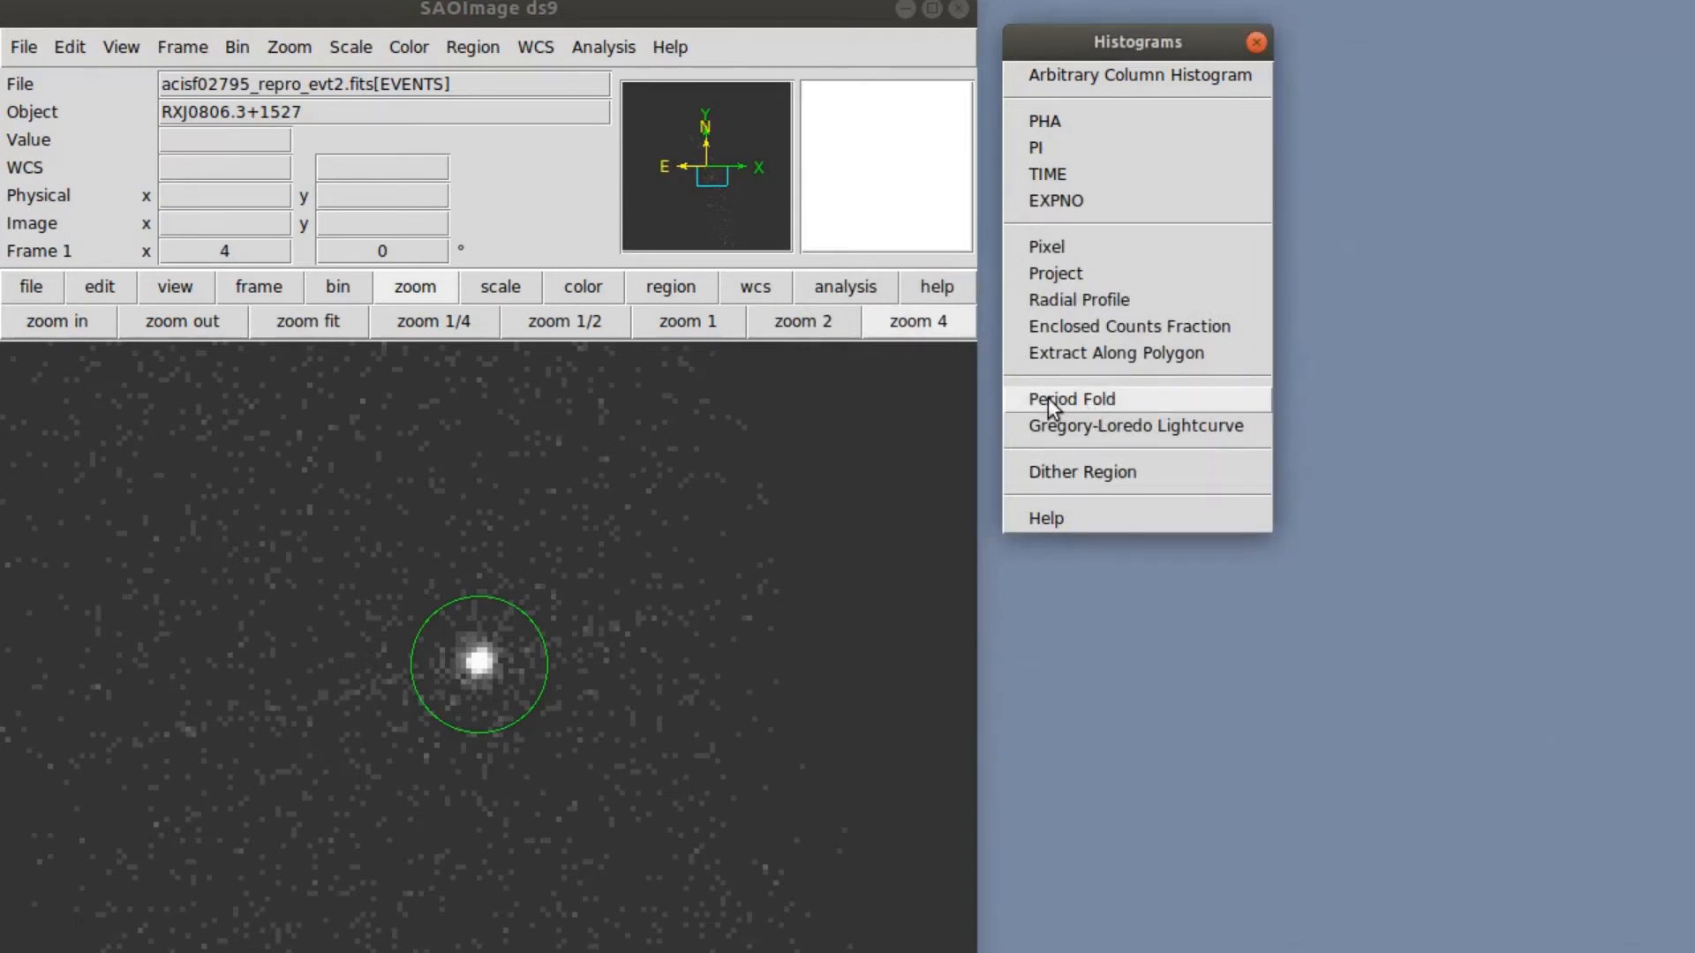
Run Period Fold on the circled source with a minimum period of 300 and a maximum period of 400.
{"action": "left_click", "coordinate": [1049, 399]}
{"action": "double_click", "coordinate": [485, 552]}
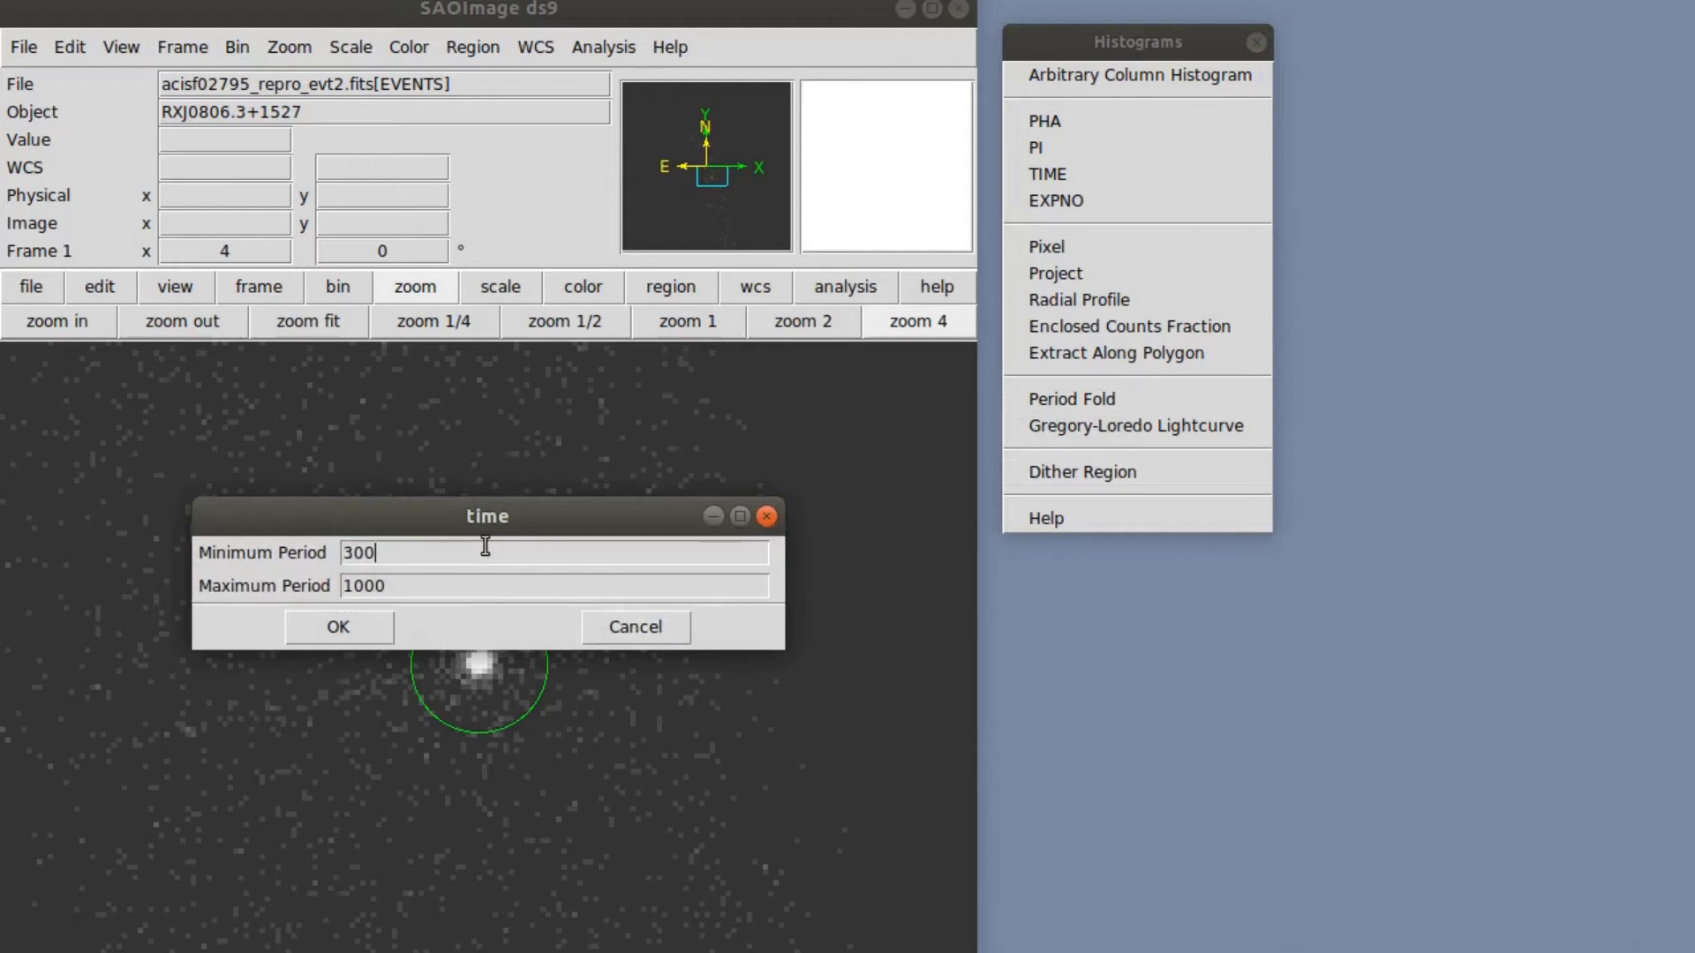
{"action": "double_click", "coordinate": [464, 585]}
{"action": "type", "text": "4"}
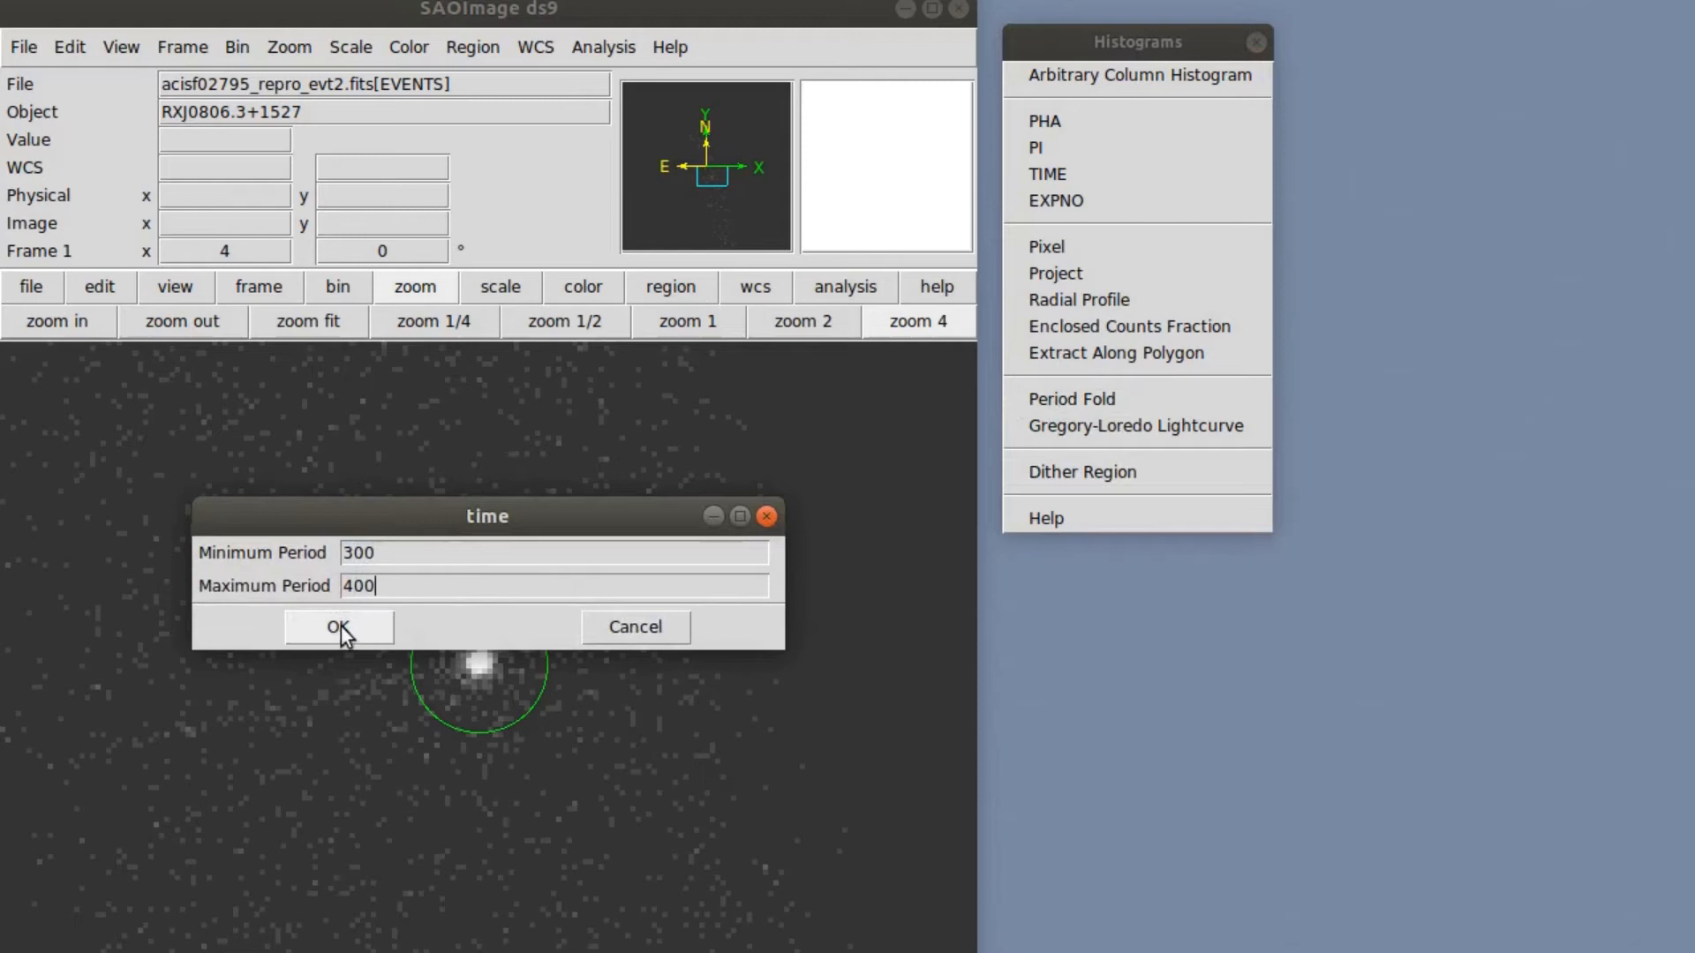
{"action": "left_click", "coordinate": [340, 630]}
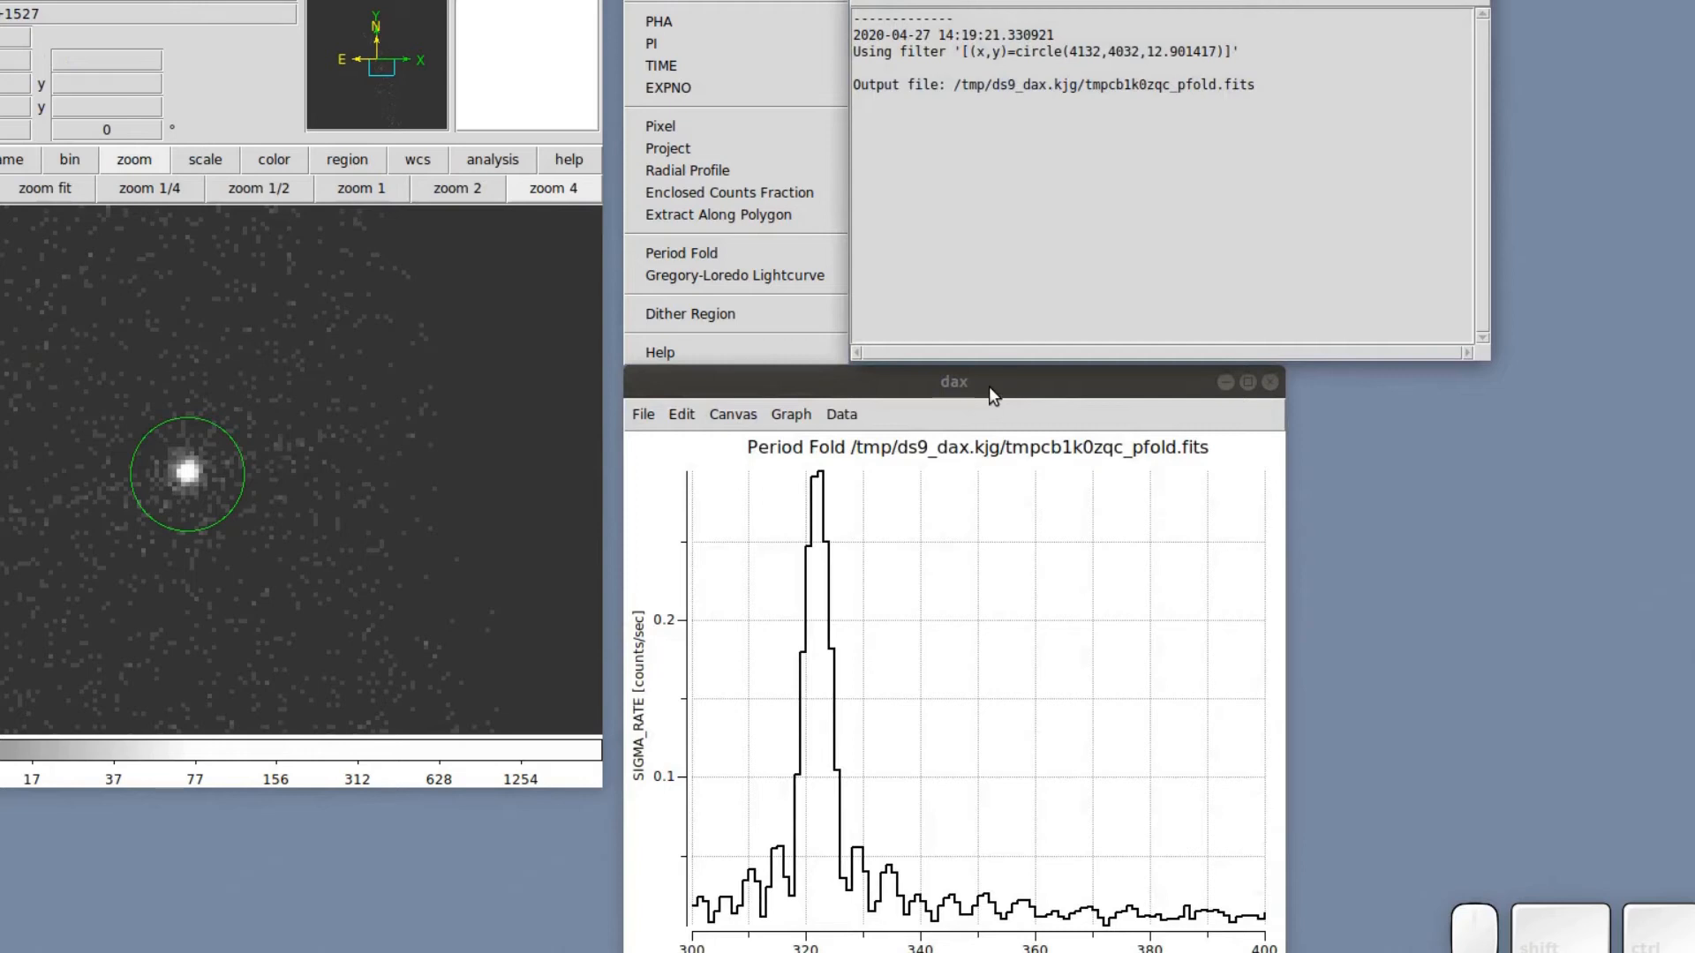
Examine the top of the main peak in the period-fold plot, and close the plot and its log.
{"action": "left_click_drag", "start_coordinate": [960, 378], "coordinate": [973, 206]}
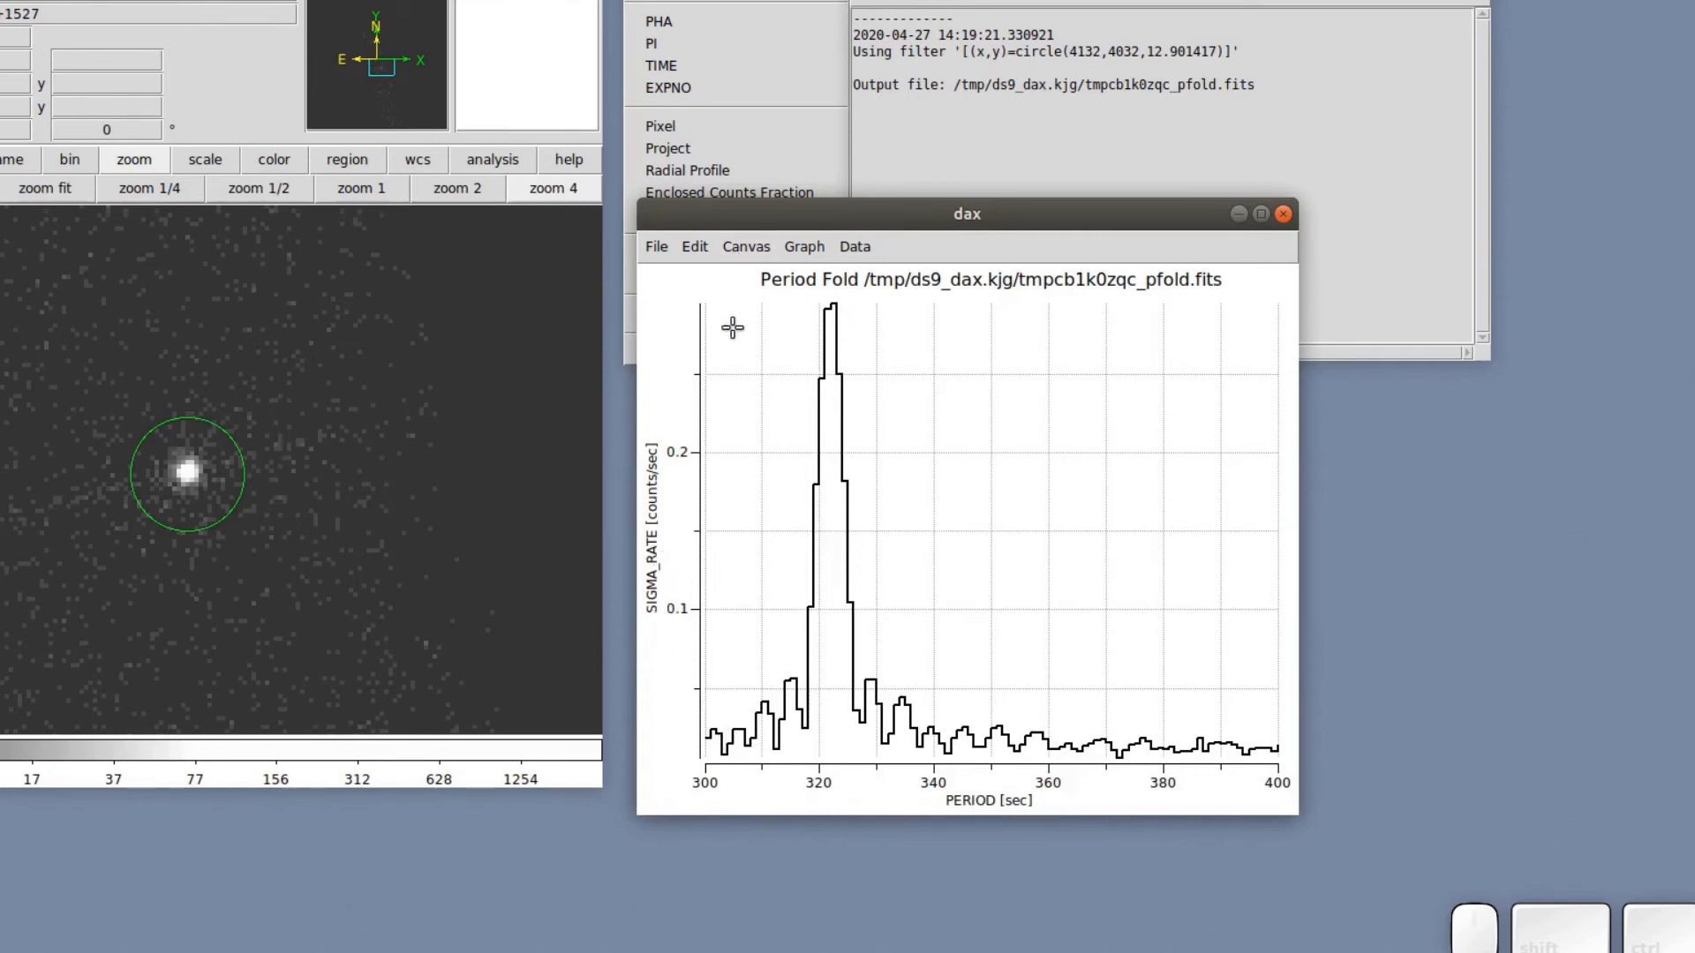
{"action": "left_click", "coordinate": [812, 301]}
{"action": "left_click_drag", "start_coordinate": [848, 342], "coordinate": [806, 296]}
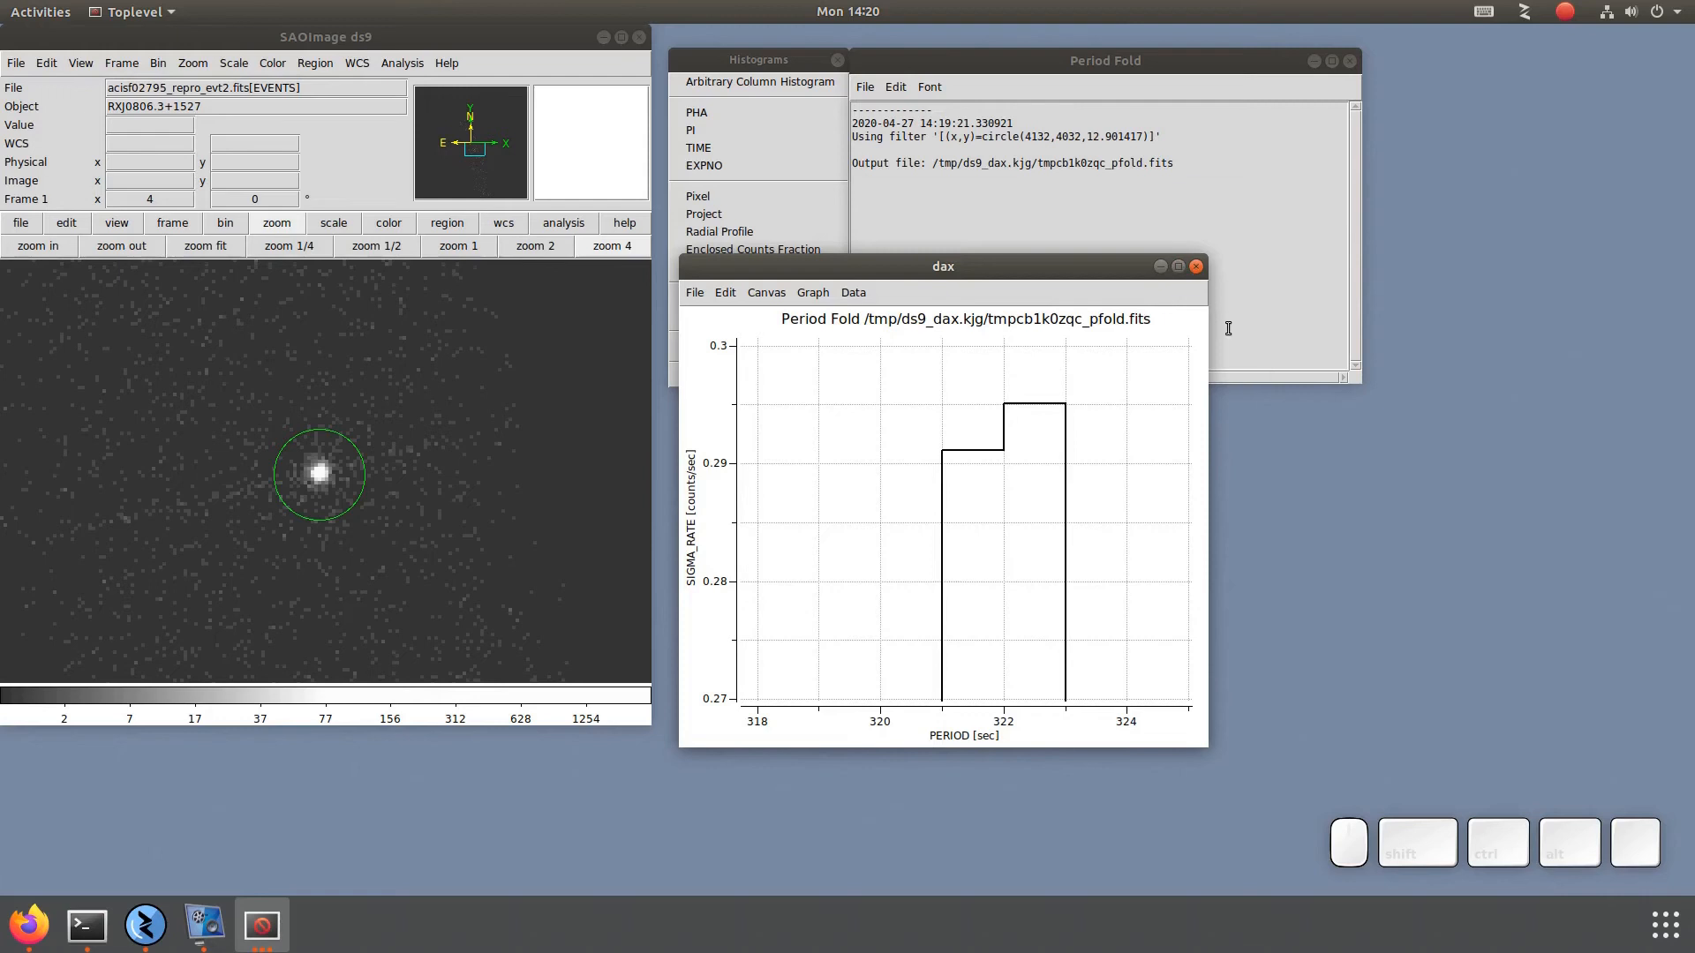
{"action": "left_click", "coordinate": [1197, 267]}
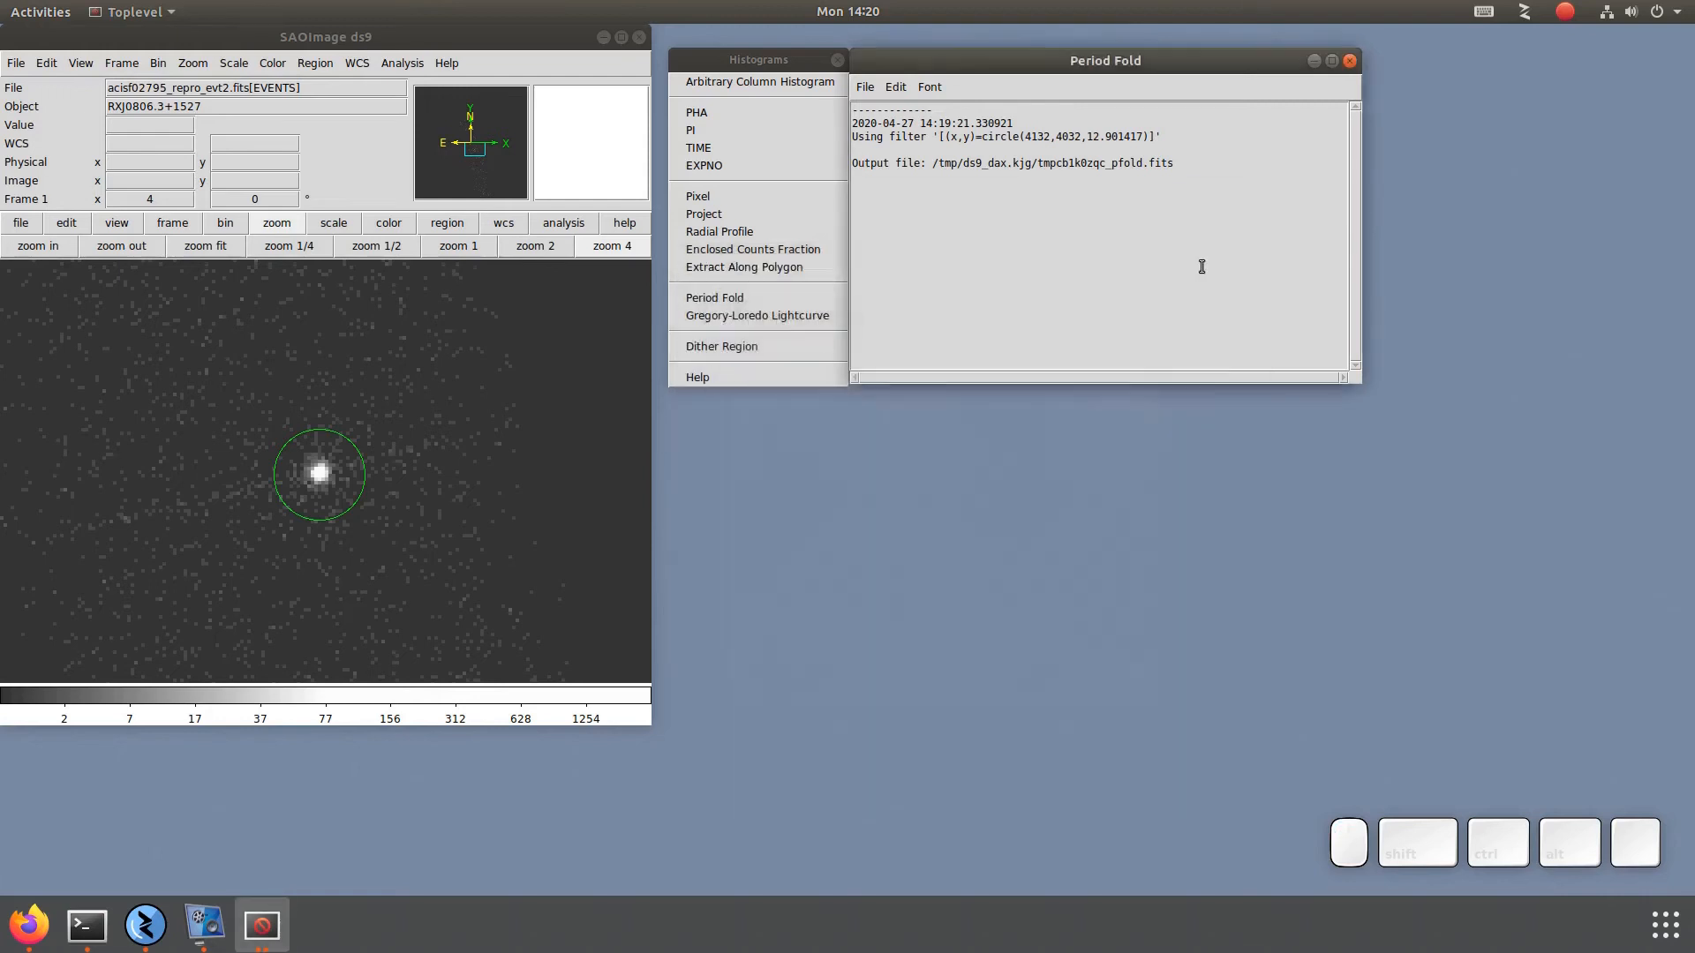
{"action": "left_click", "coordinate": [1350, 61]}
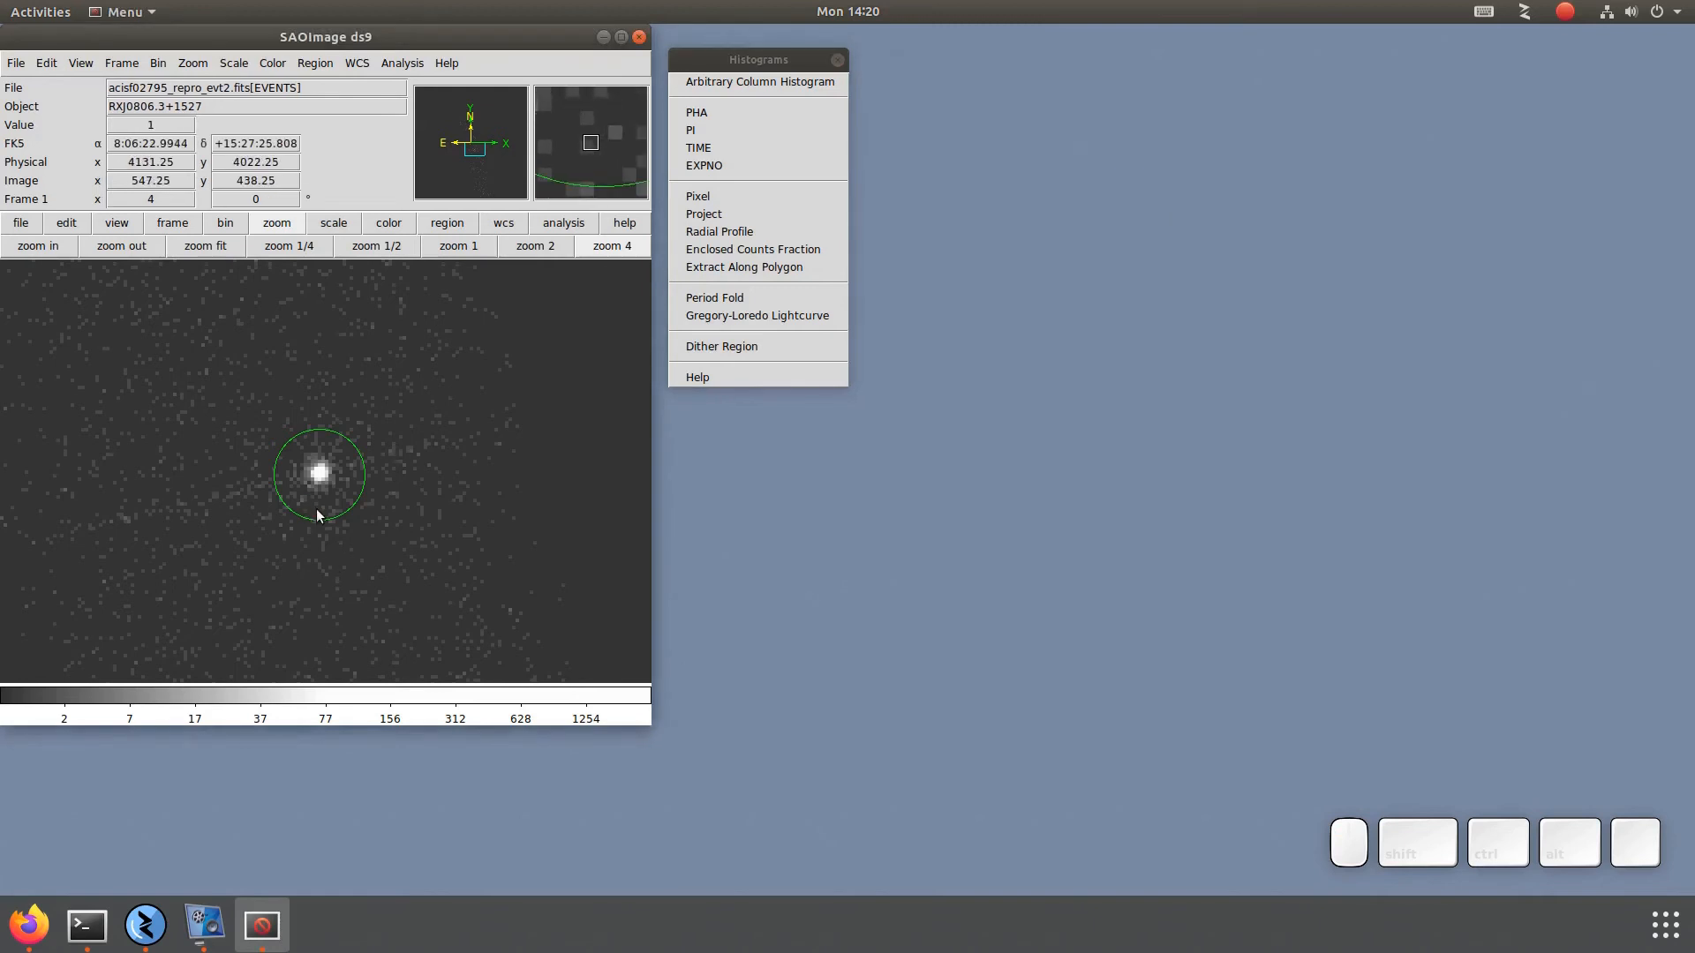
Adjust the event image's contrast and run Dither Region on the circled source.
{"action": "right_click", "coordinate": [492, 452]}
{"action": "left_click_drag", "start_coordinate": [496, 447], "coordinate": [83, 384]}
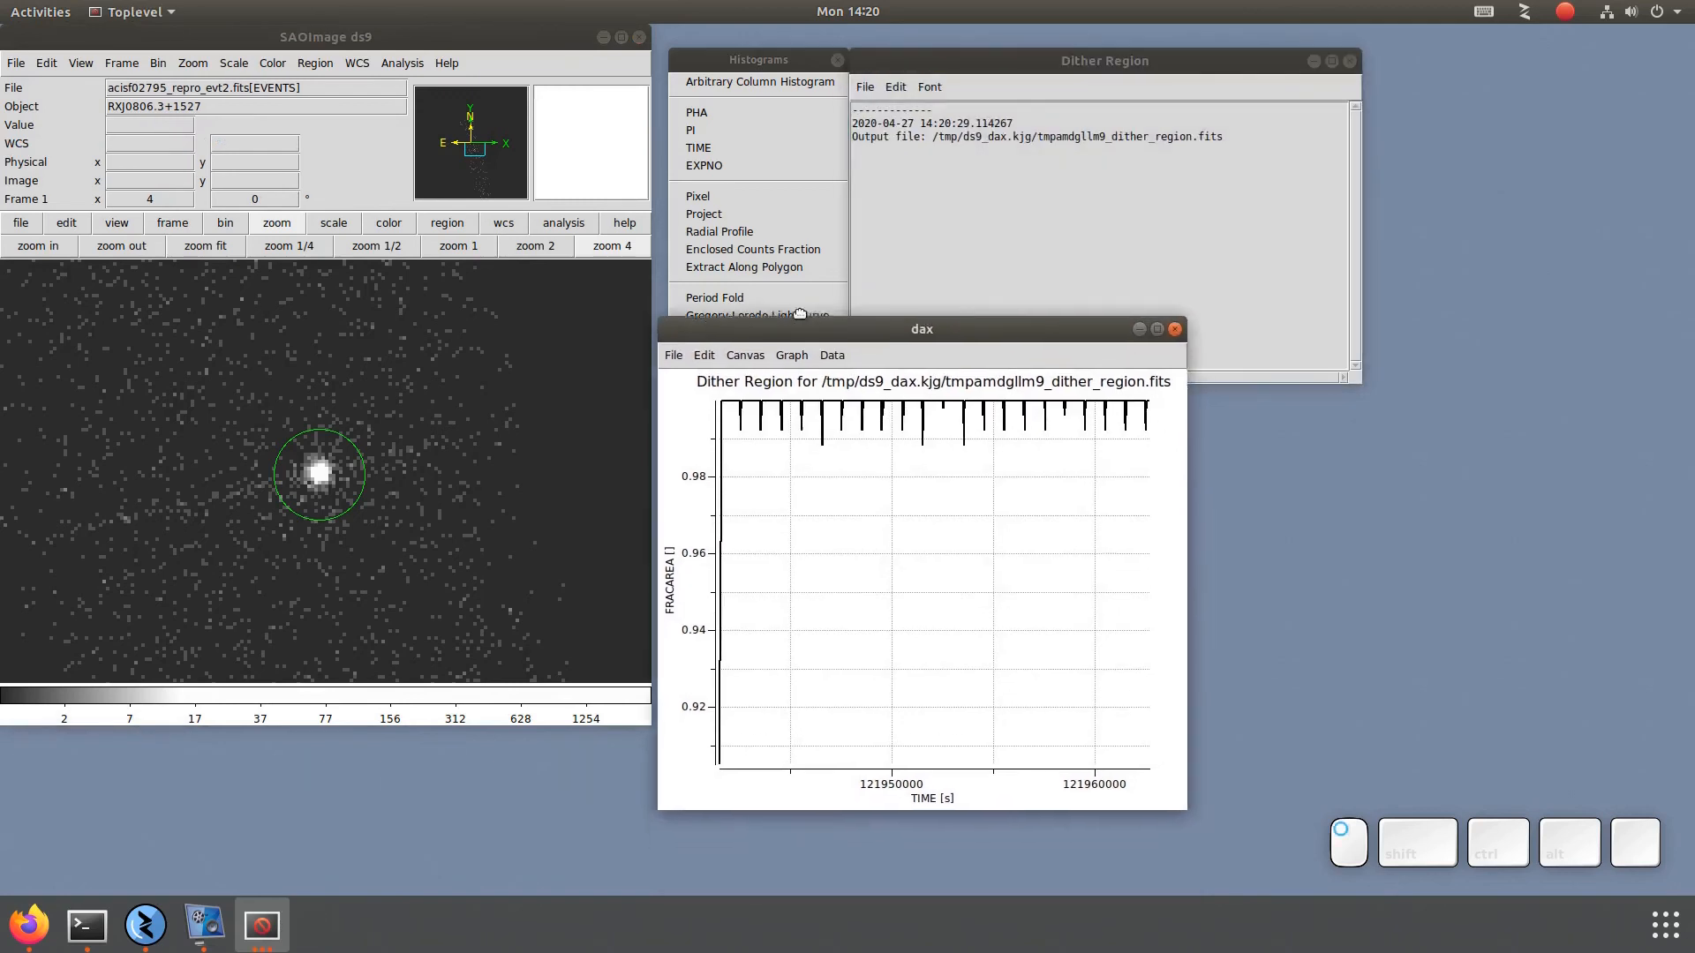
Examine two neighbouring dips in the fractional-area curve of the dither plot, and close the plot.
{"action": "left_click_drag", "start_coordinate": [806, 403], "coordinate": [869, 295]}
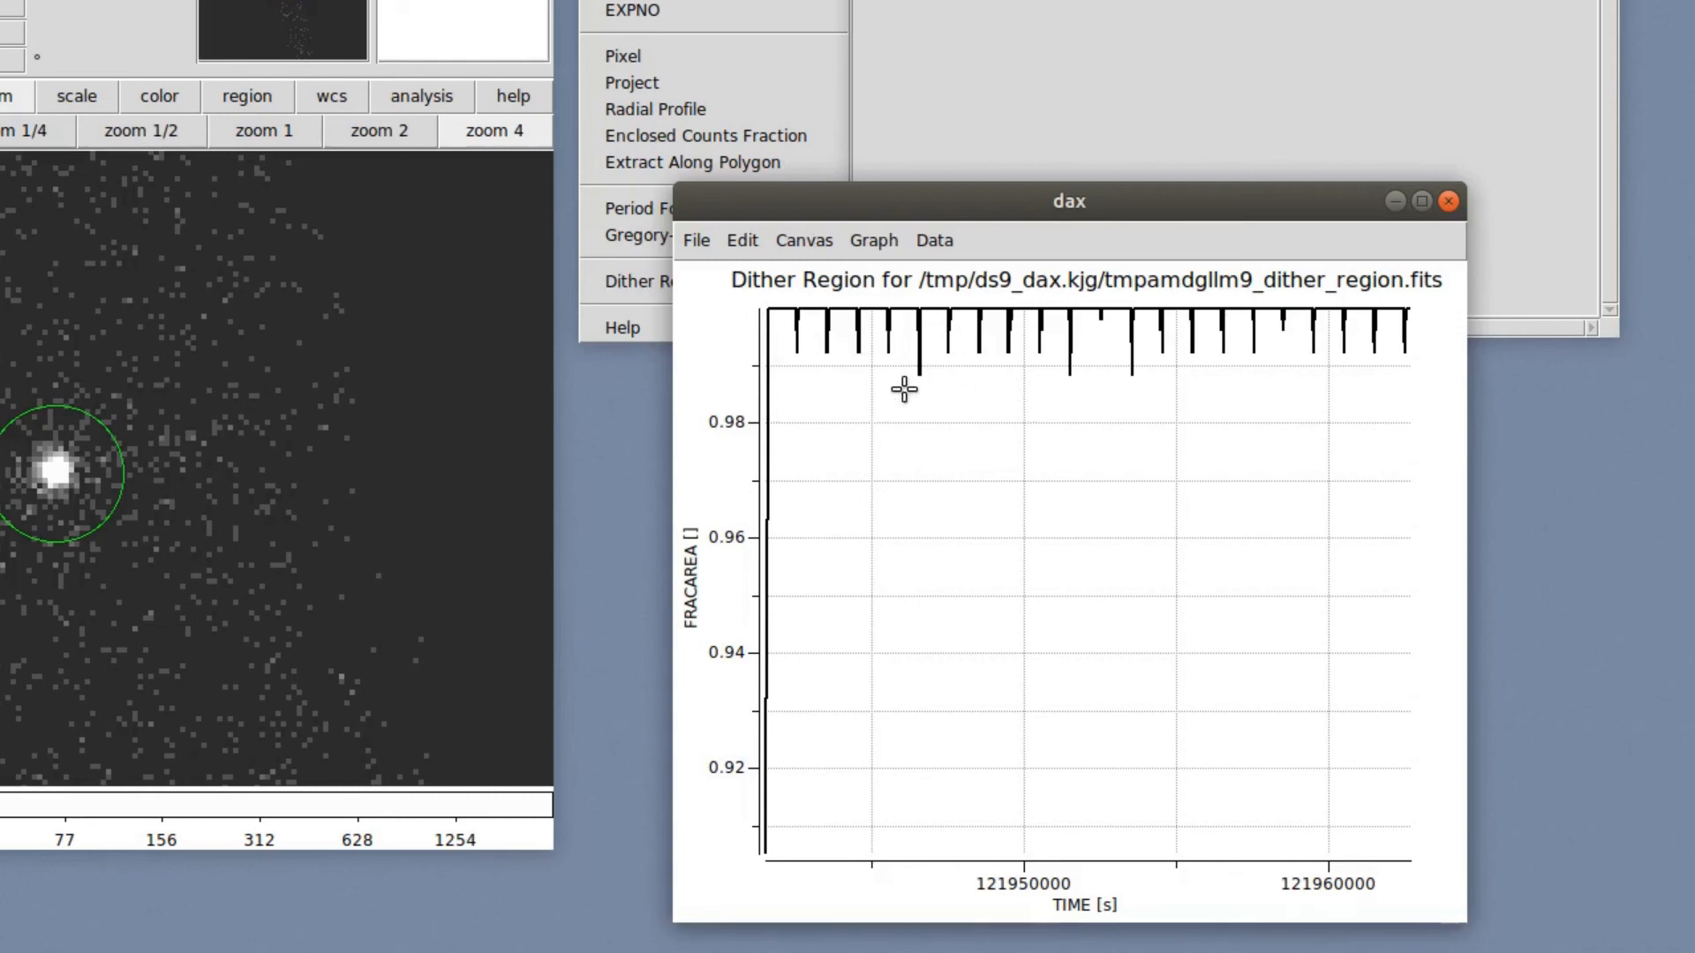
{"action": "left_click_drag", "start_coordinate": [897, 388], "coordinate": [969, 300]}
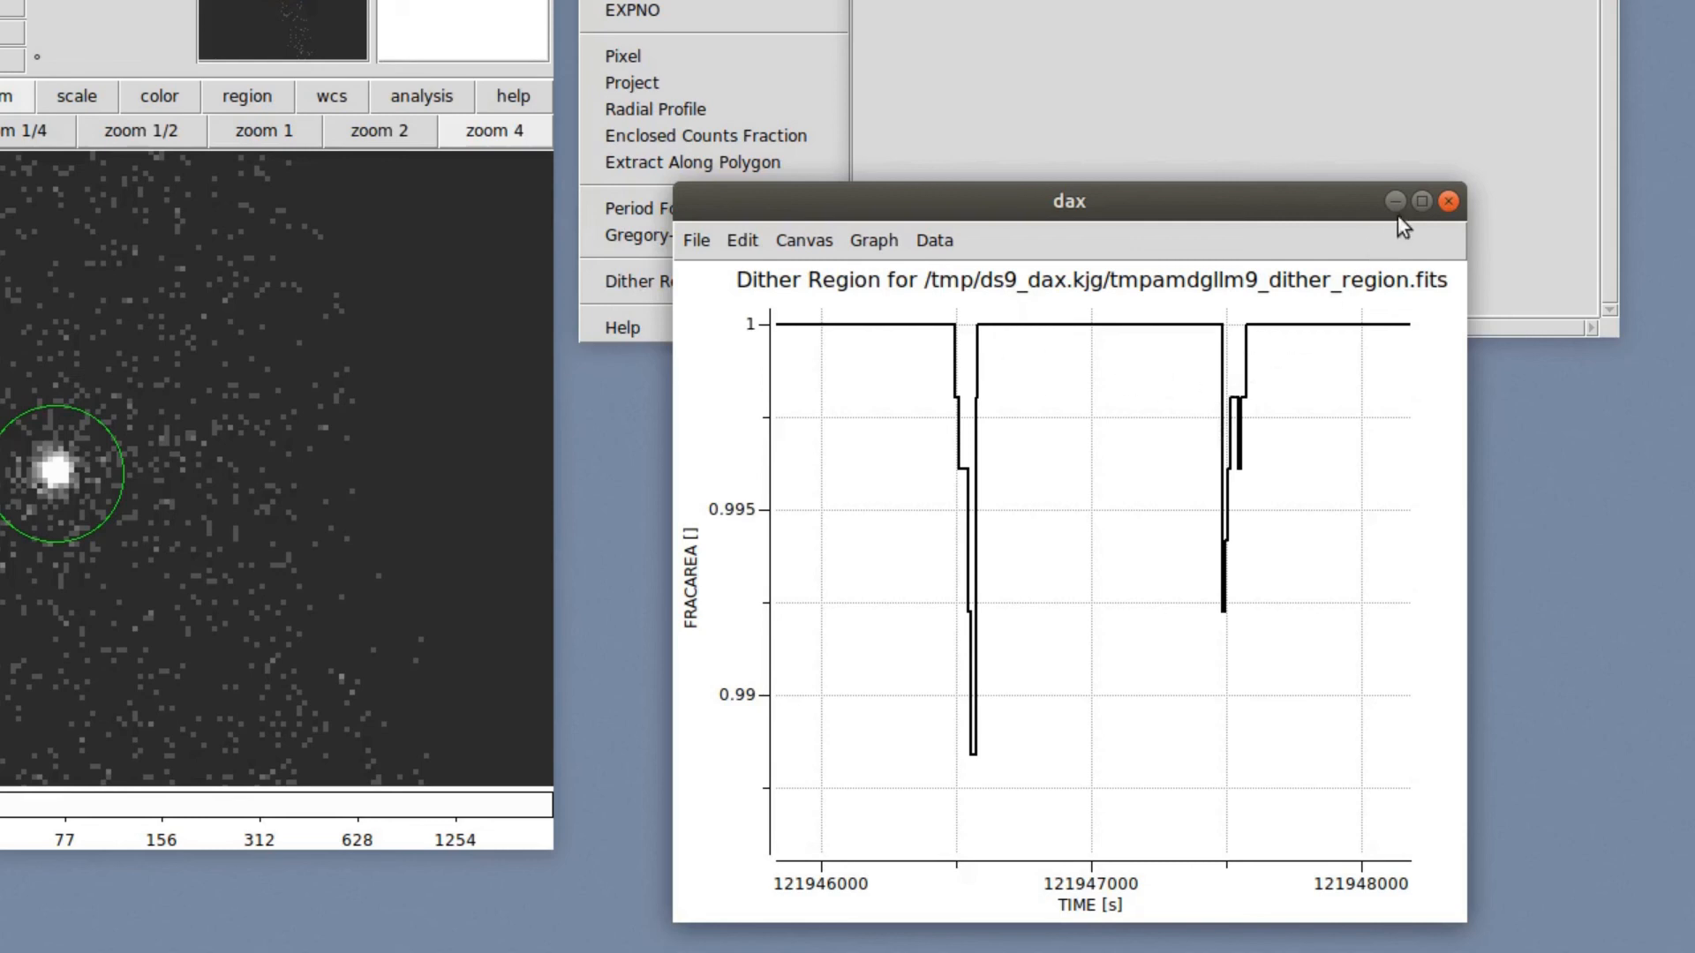
{"action": "left_click", "coordinate": [1449, 202]}
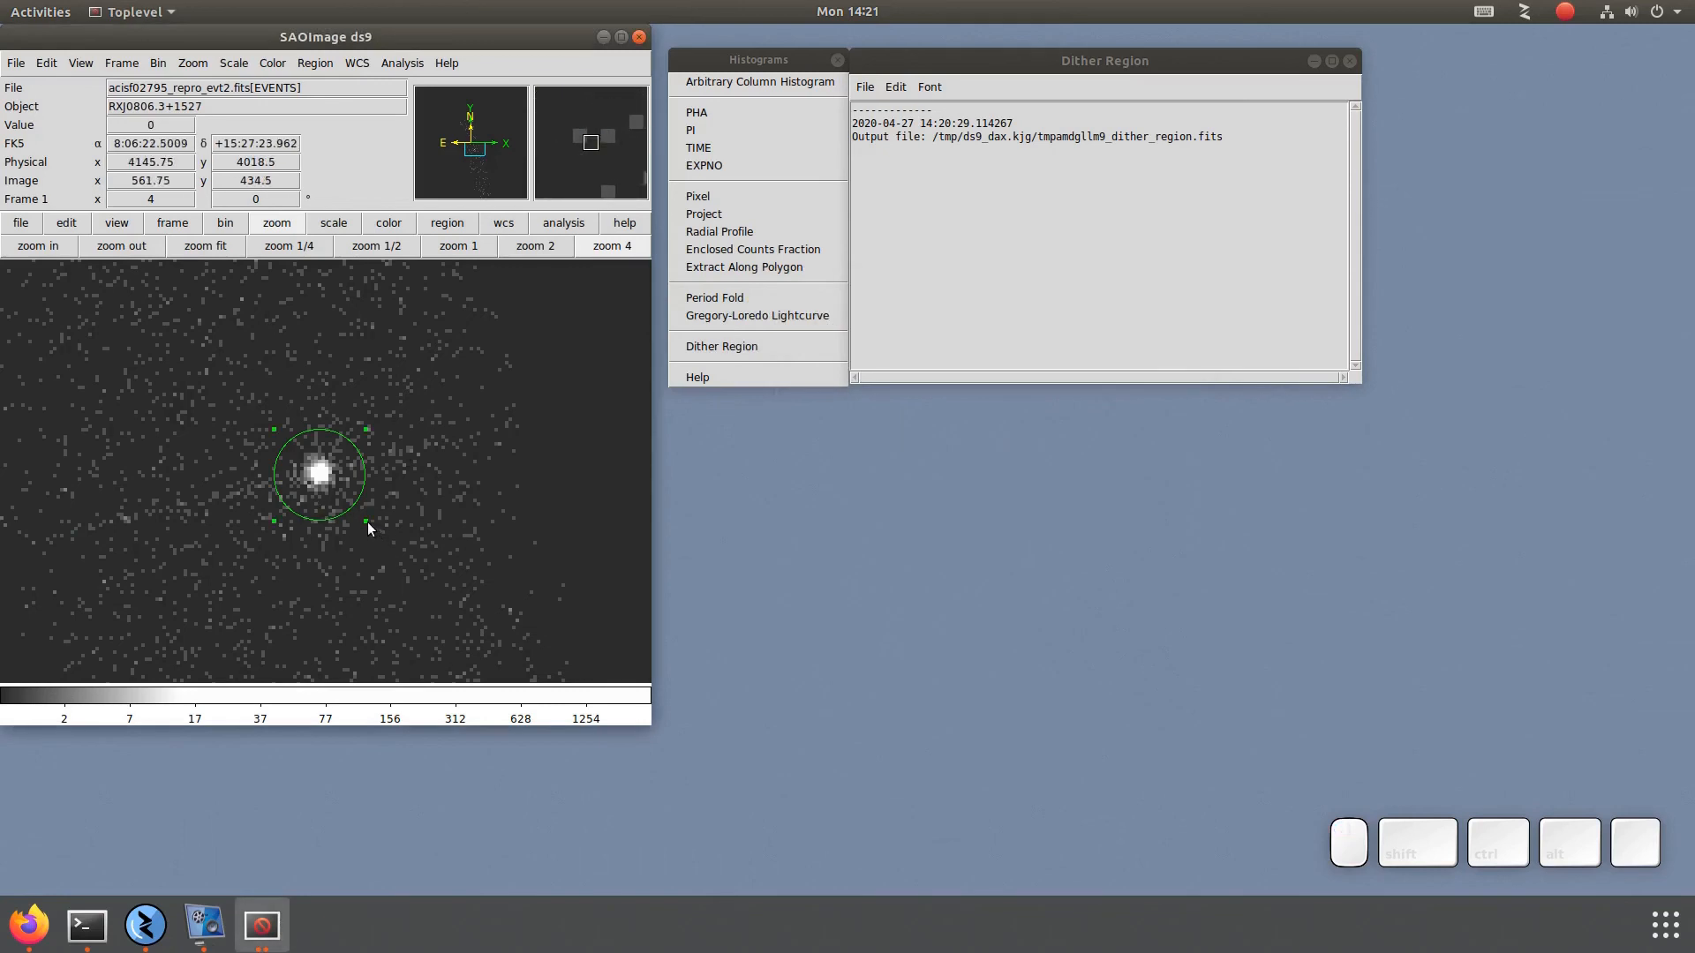
Shrink the circular region tightly around the source's bright core and rerun Dither Region on it.
{"action": "left_click_drag", "start_coordinate": [365, 521], "coordinate": [345, 501]}
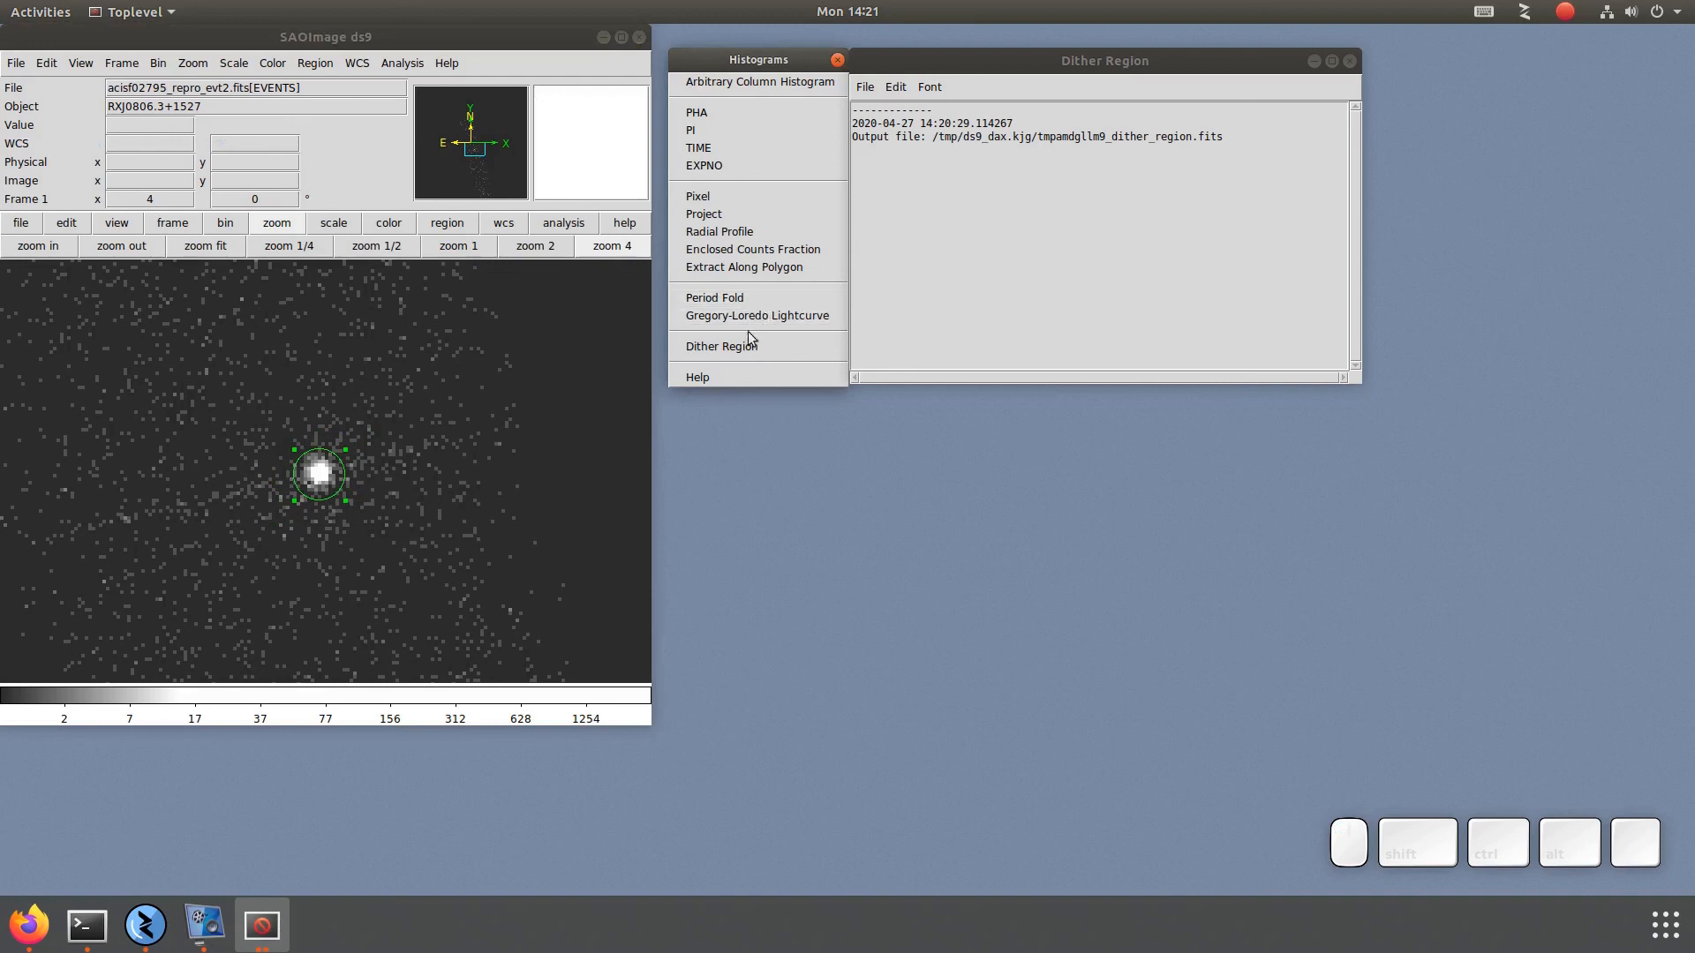
{"action": "left_click", "coordinate": [713, 347]}
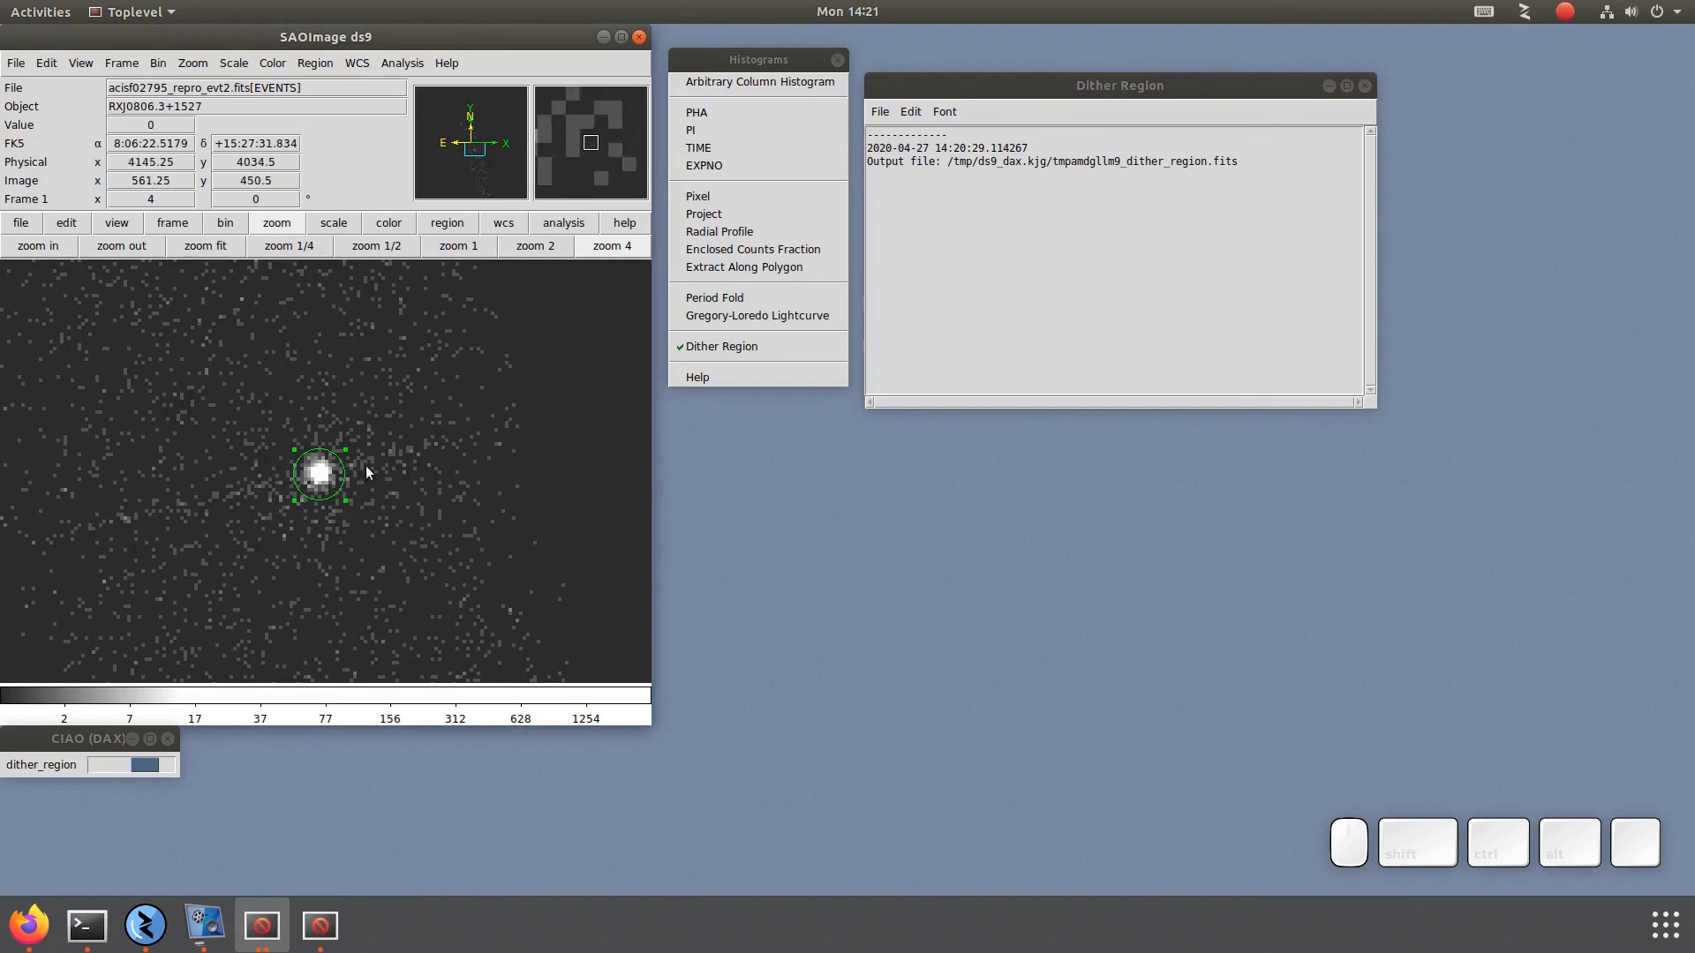
{"action": "left_click_drag", "start_coordinate": [231, 90], "coordinate": [867, 272]}
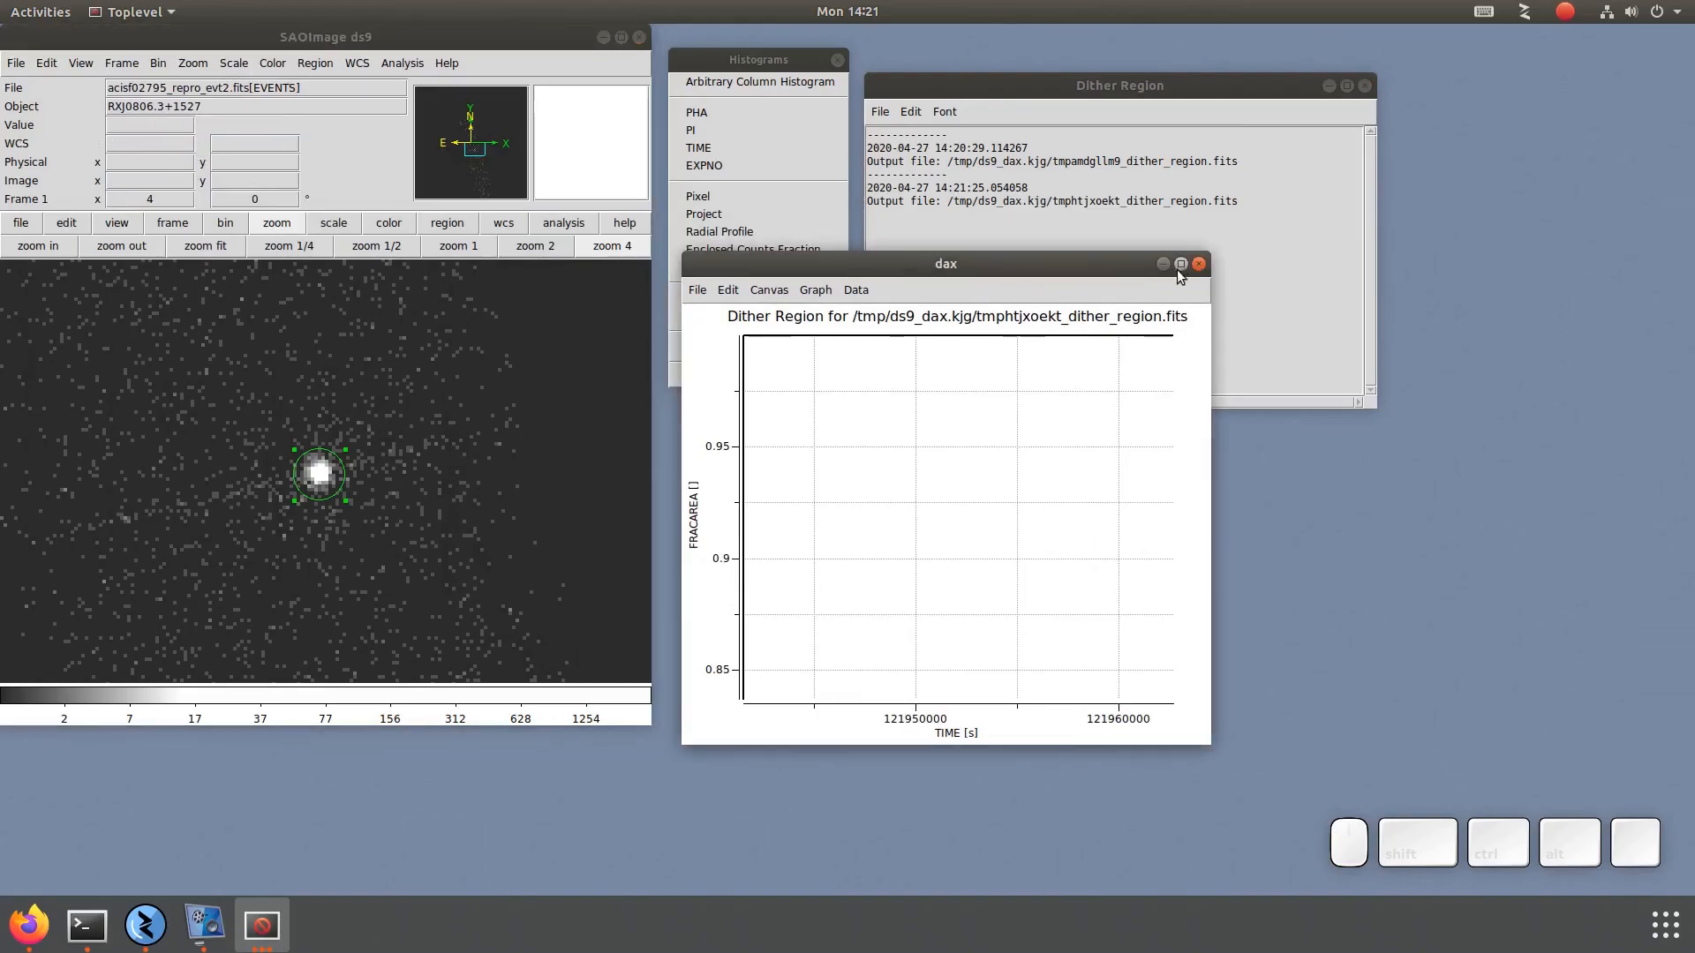
{"action": "left_click", "coordinate": [1198, 264]}
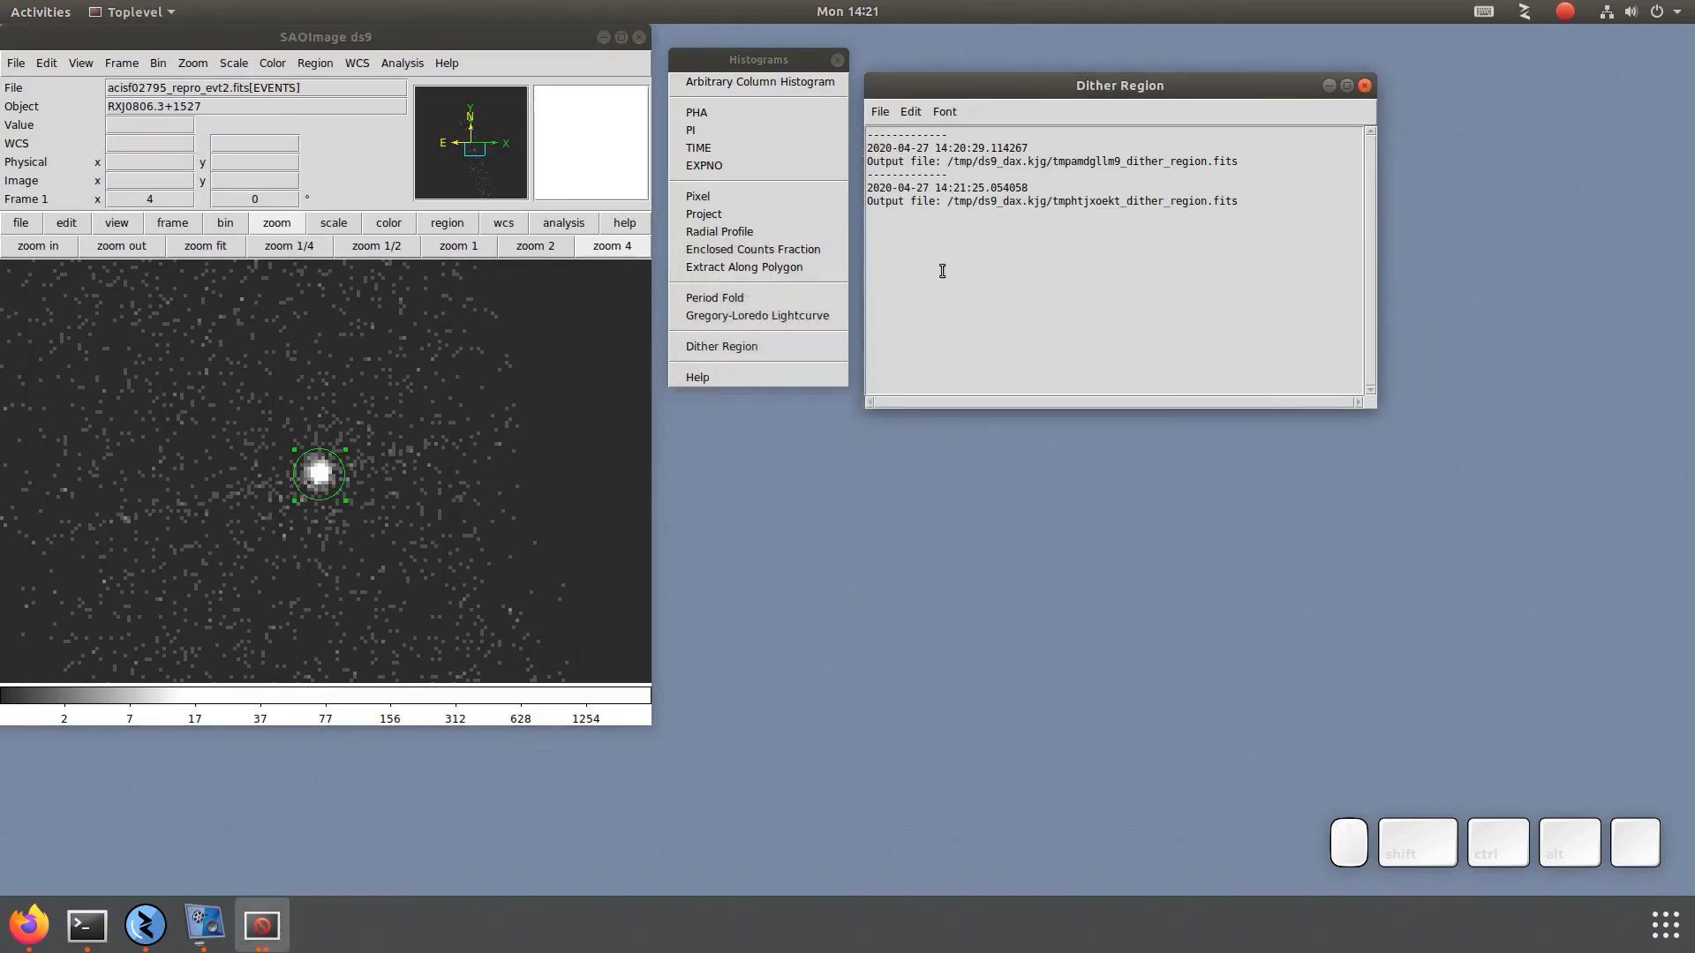
{"action": "left_click", "coordinate": [1365, 87]}
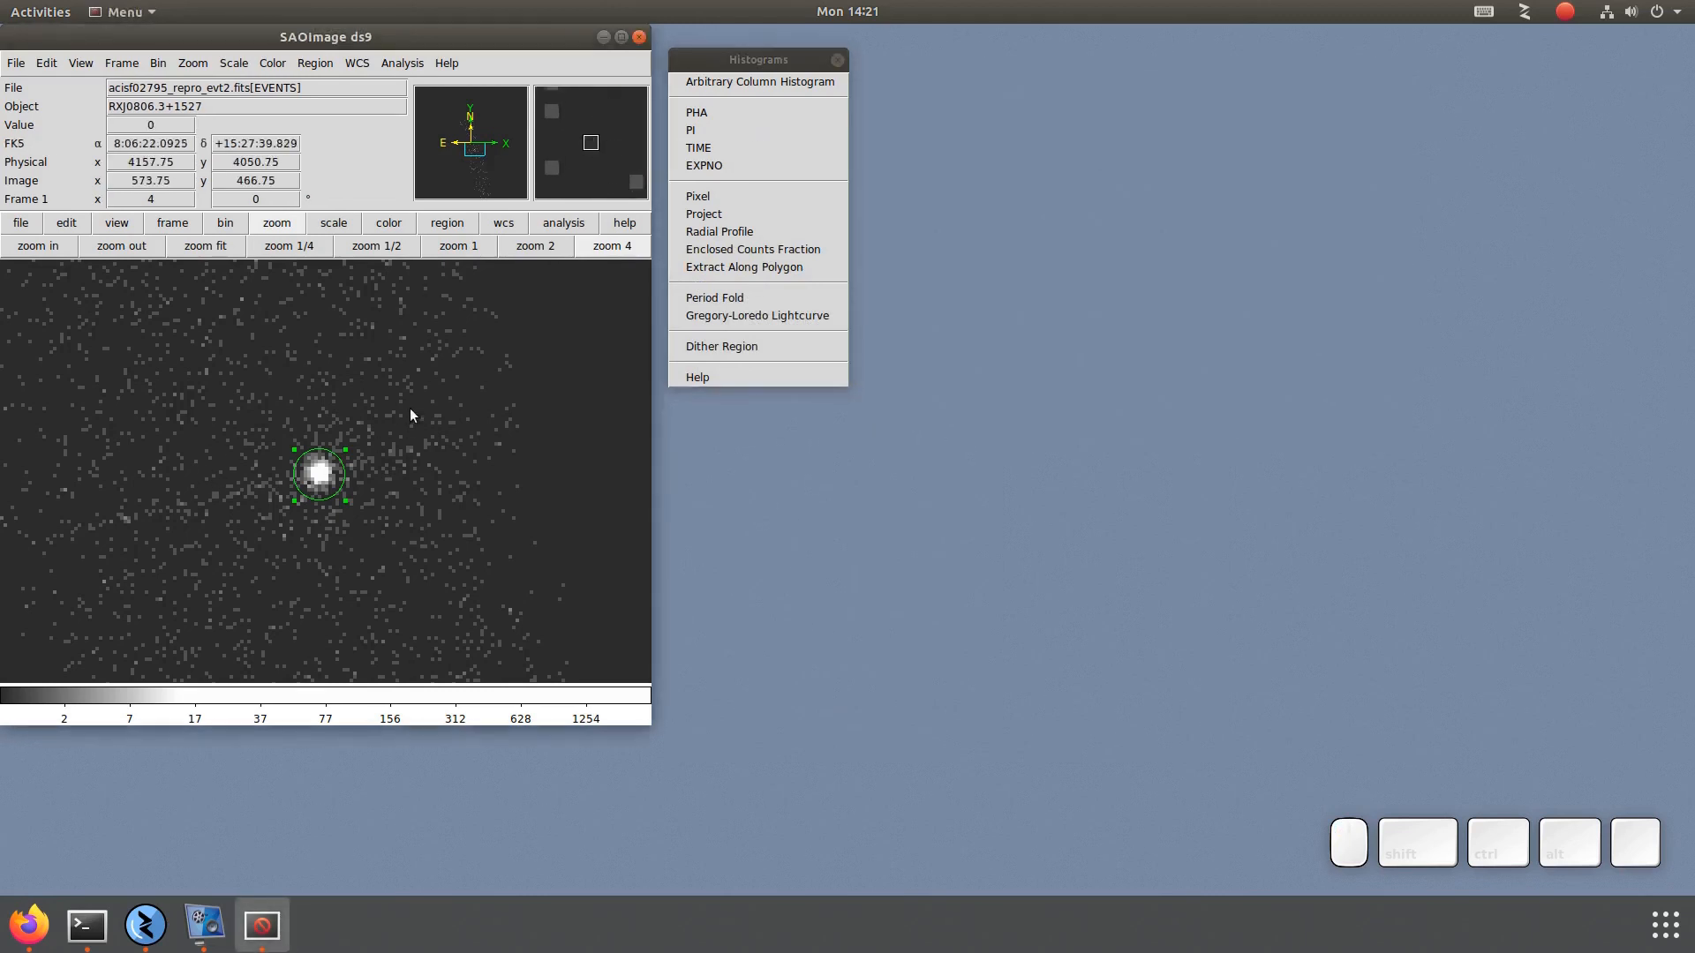